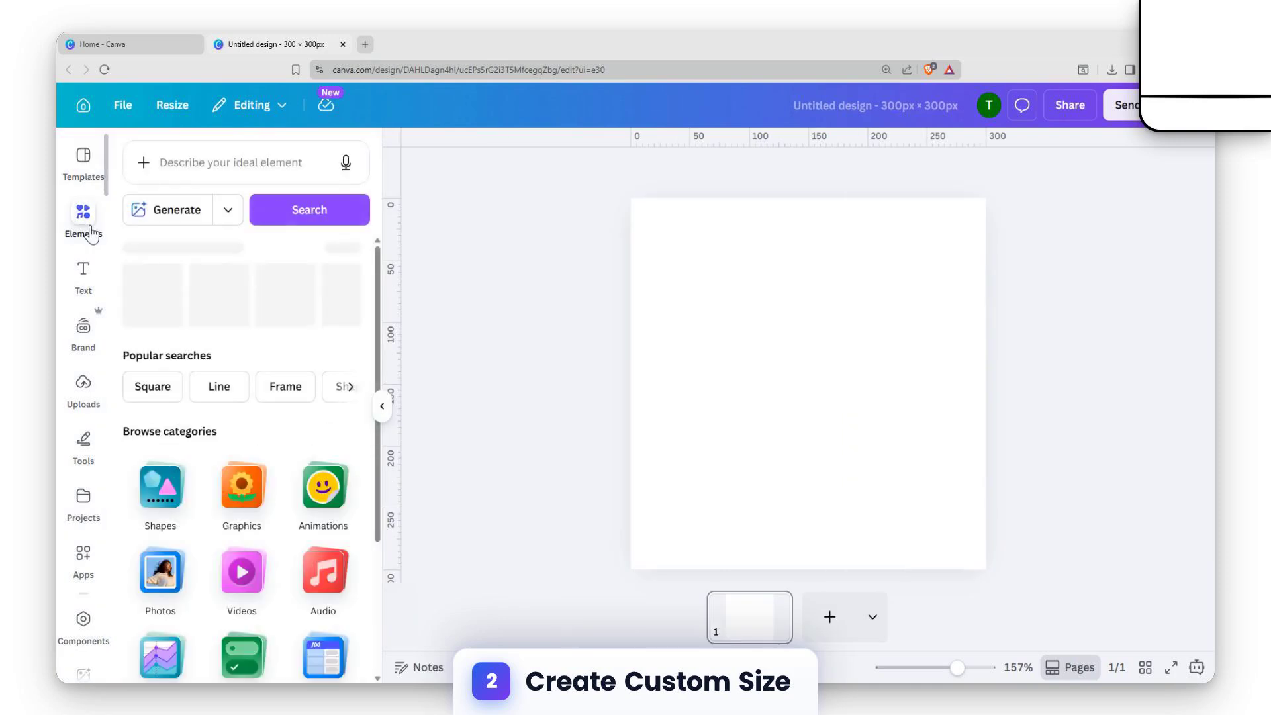
# - Search the elements for "paint splash" and show all matching graphics
pyautogui.click(217, 169)
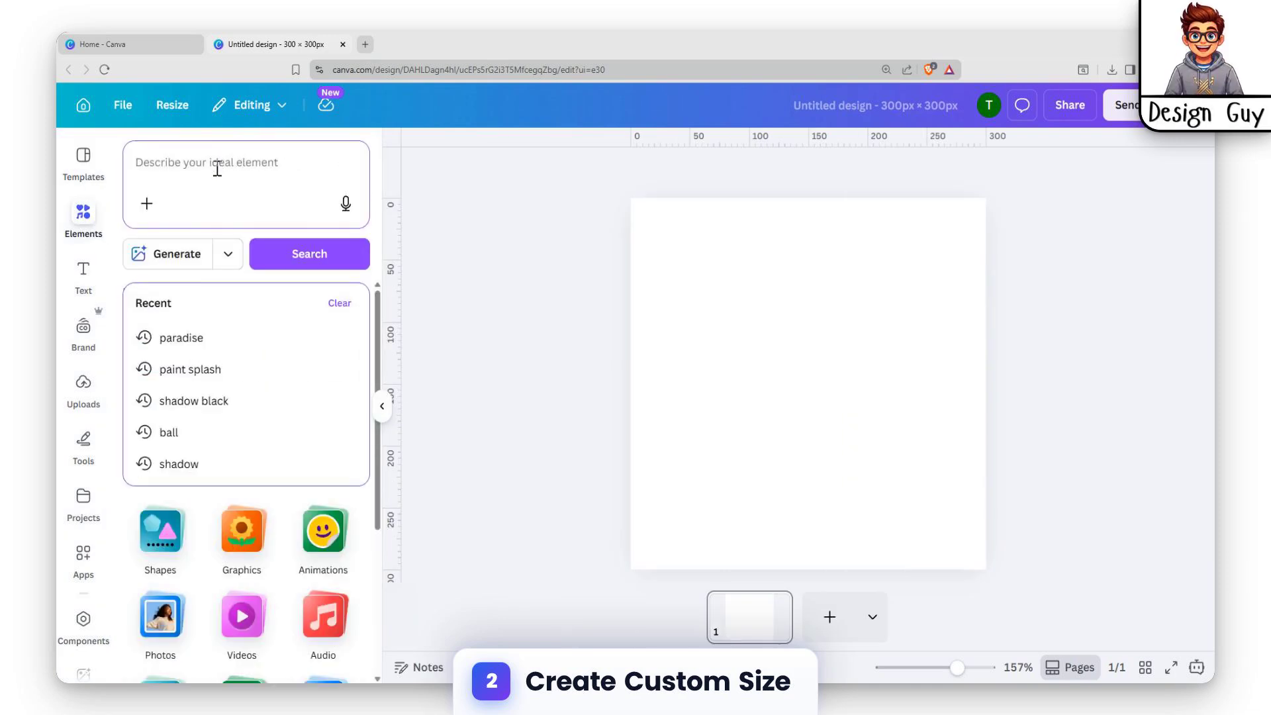
pyautogui.write('paint')
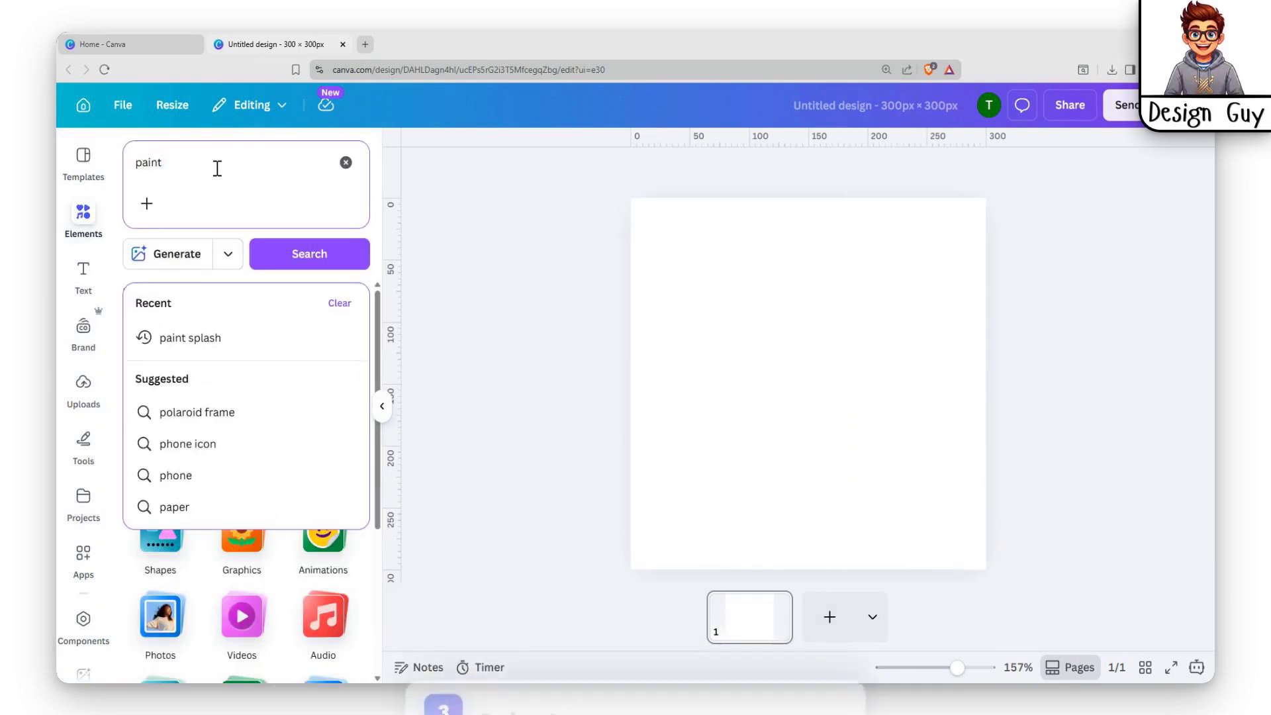
pyautogui.write(' splash')
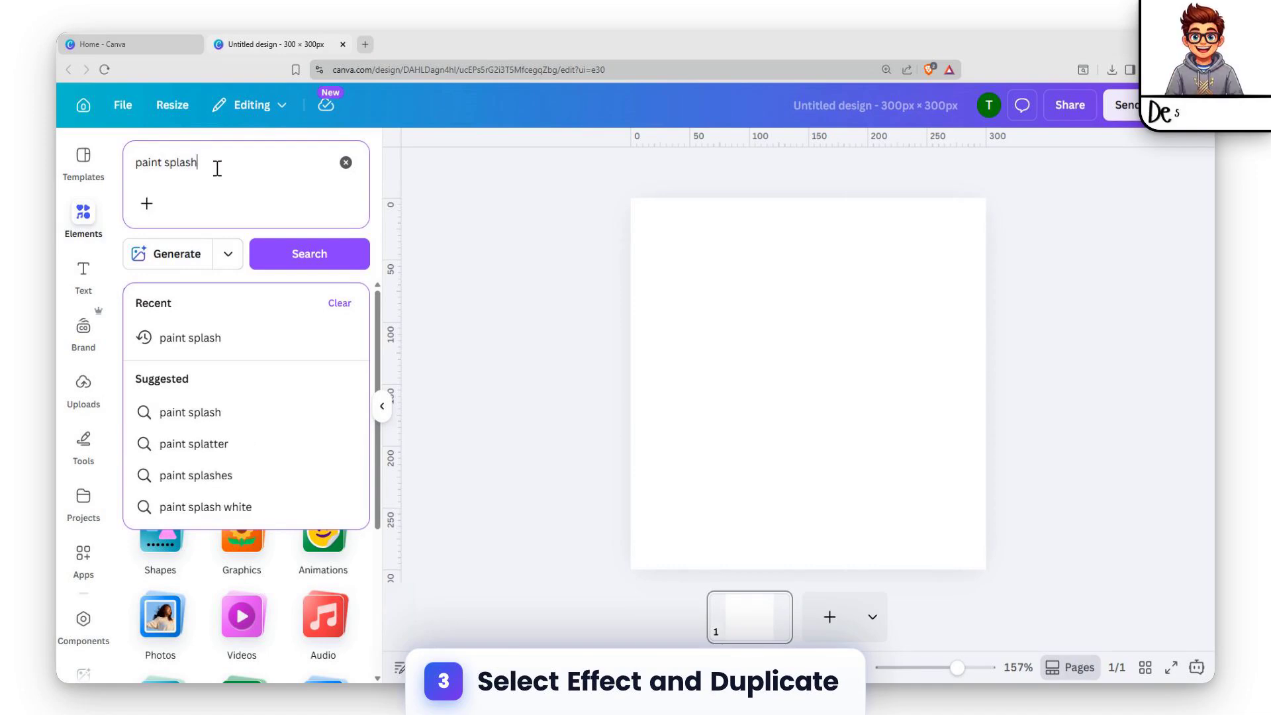
pyautogui.press('Return')
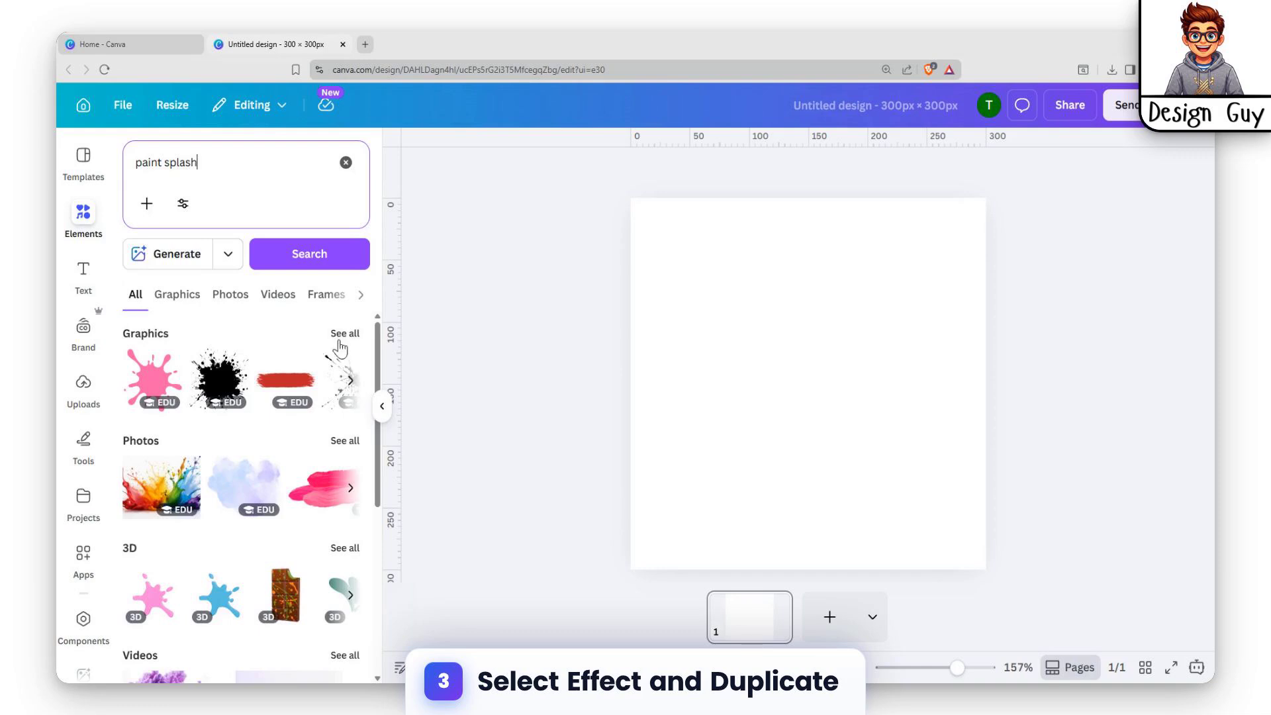
pyautogui.click(339, 339)
# - Add the bright pink paint splash with fine splatters, enlarge it and align it to the page's vertical middle
pyautogui.scroll(-3, 286, 516)
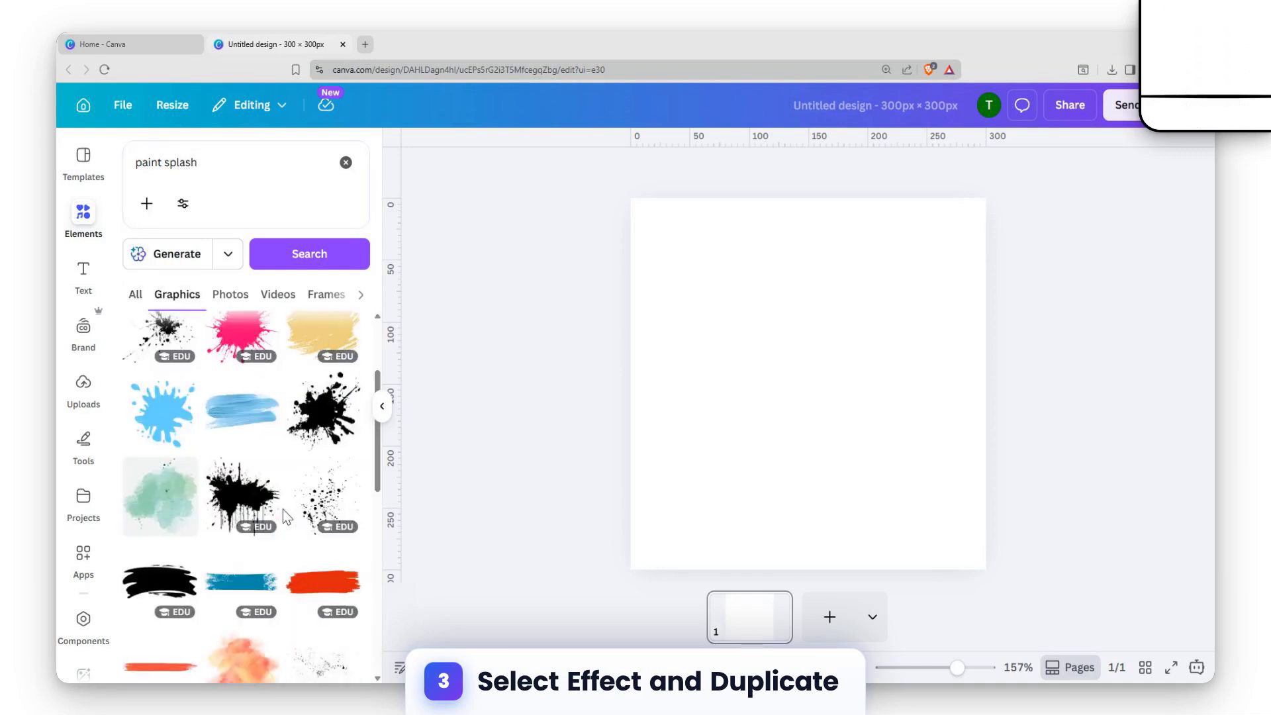
pyautogui.scroll(2, 284, 515)
pyautogui.scroll(-2, 277, 509)
pyautogui.scroll(2, 265, 500)
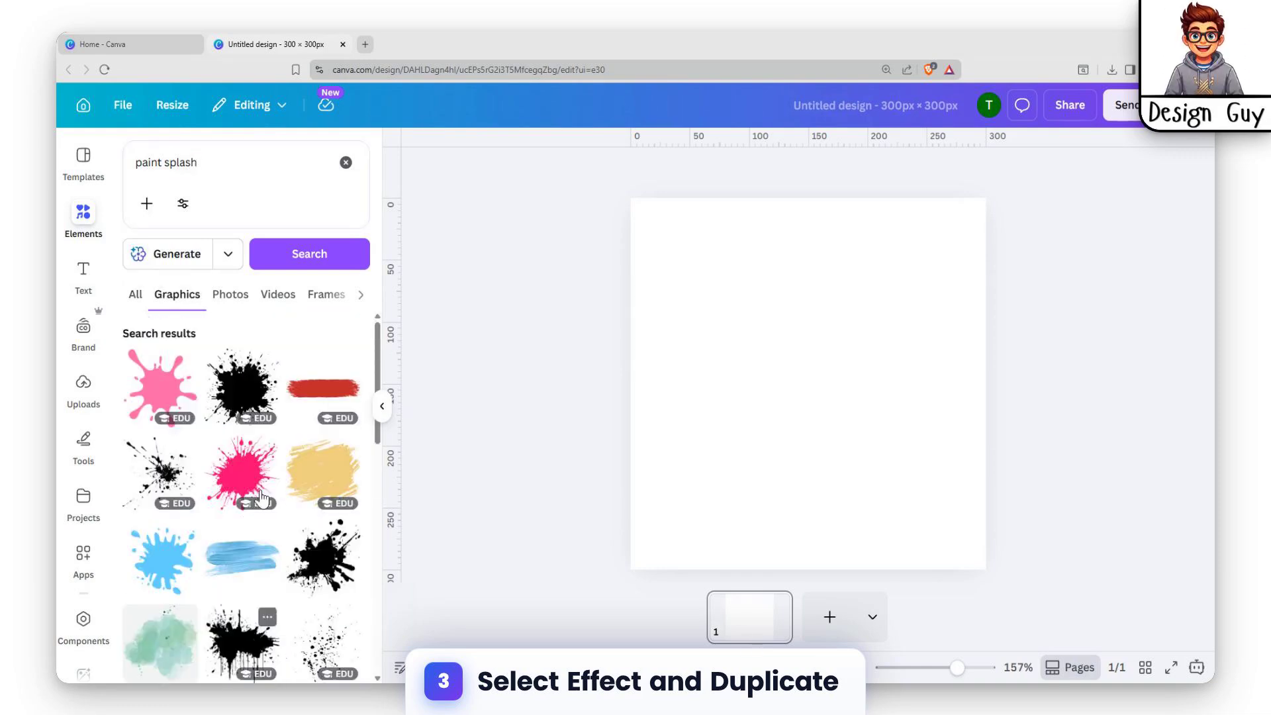
pyautogui.click(236, 488)
pyautogui.moveTo(802, 406); pyautogui.dragTo(963, 500)
pyautogui.moveTo(768, 364)
pyautogui.mouseDown()
pyautogui.moveTo(761, 332)
pyautogui.moveTo(781, 356)
pyautogui.mouseUp()
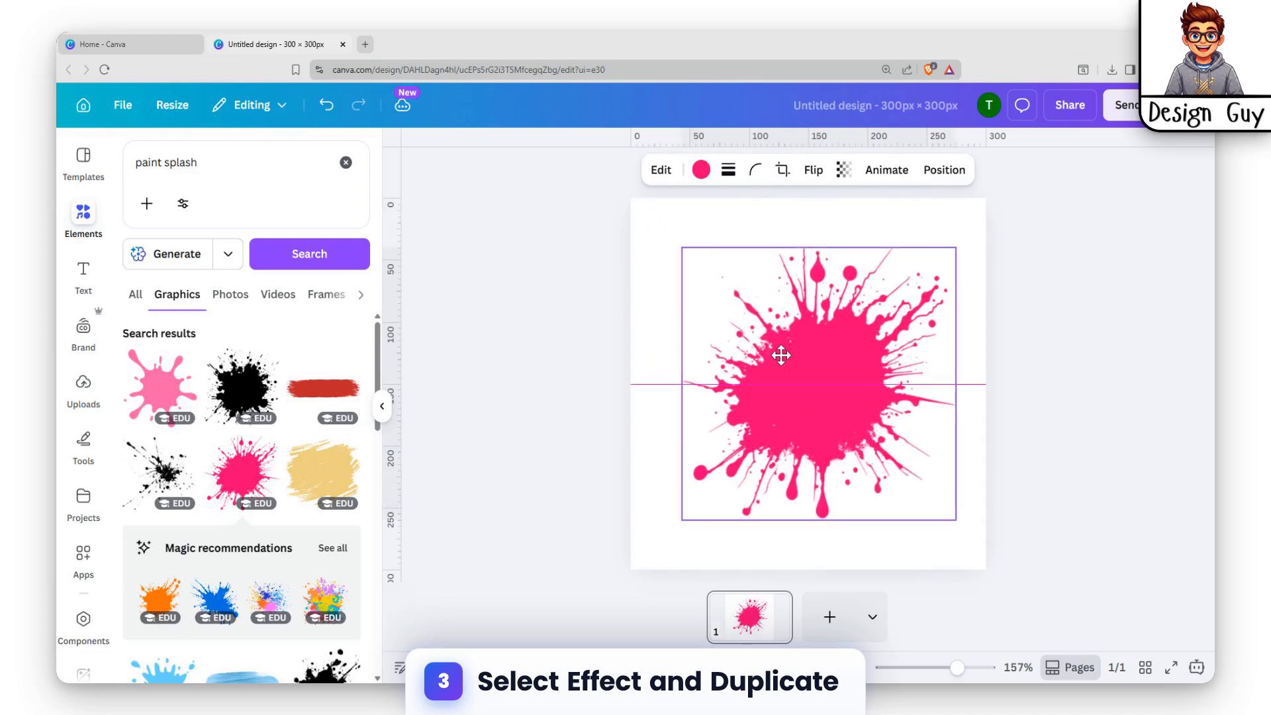
# - Duplicate the pink splash, rotate the copy and lay it over the original to form a denser splatter
pyautogui.hotkey('ctrl', 'd')
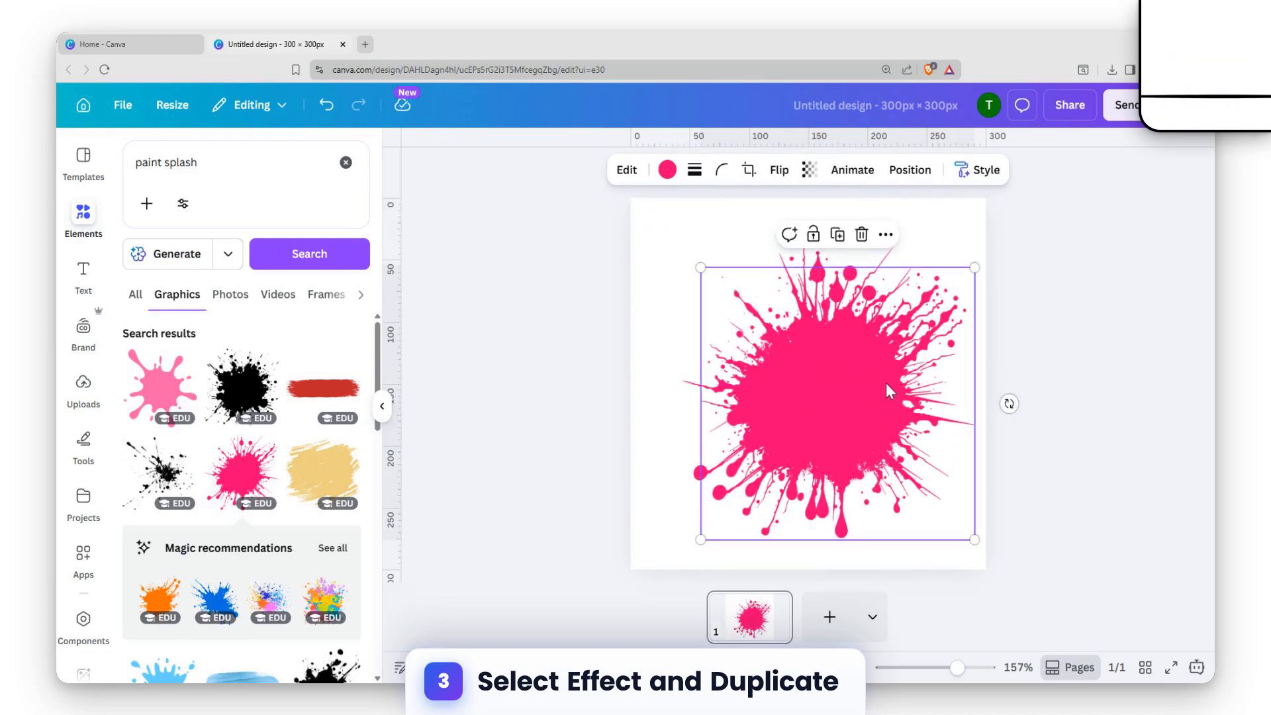
pyautogui.moveTo(1009, 403); pyautogui.dragTo(841, 333)
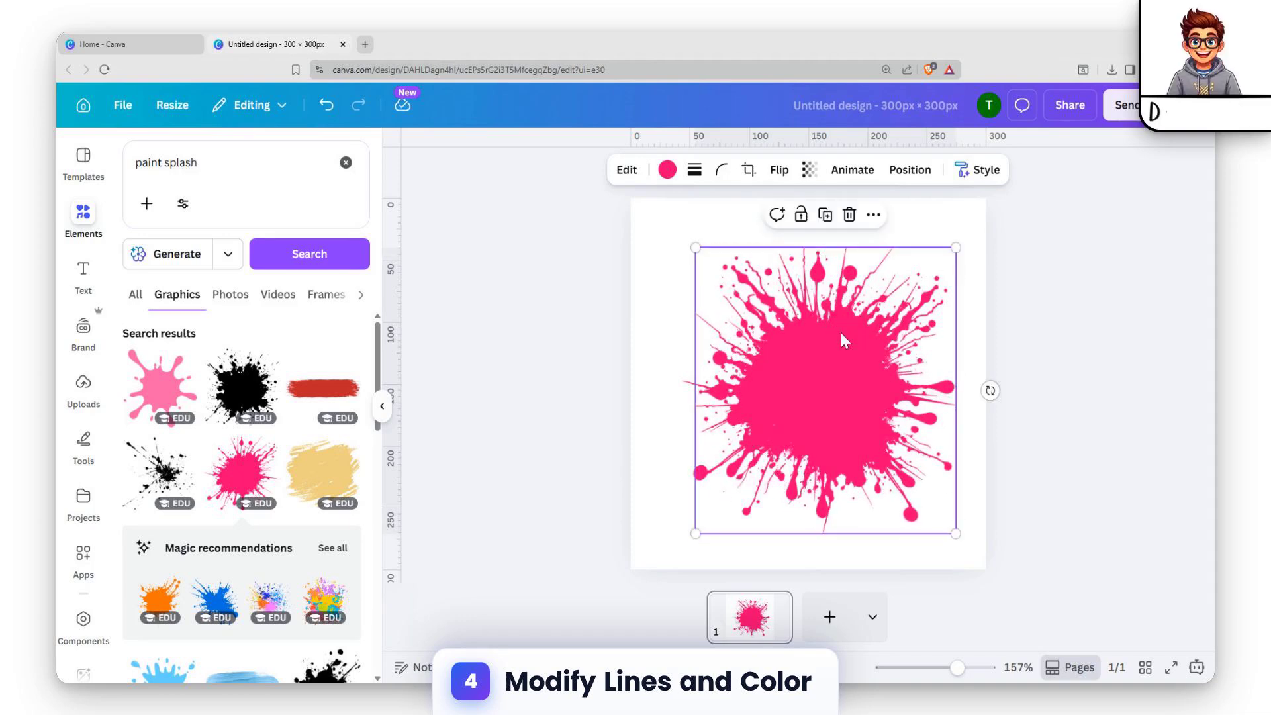
pyautogui.click(1066, 289)
# - Select both pink splashes, enlarge them together and centre them so they nearly fill the page
pyautogui.moveTo(650, 219); pyautogui.dragTo(967, 511)
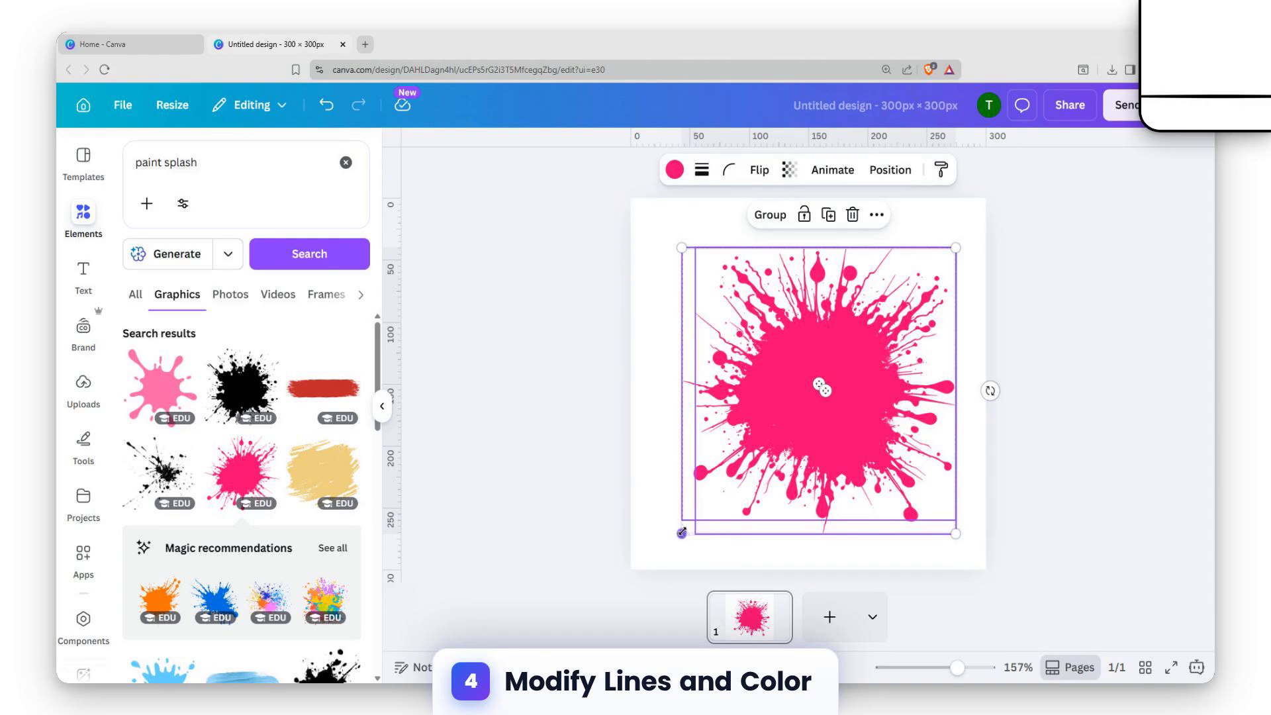
pyautogui.moveTo(681, 533); pyautogui.dragTo(652, 562)
pyautogui.moveTo(835, 387); pyautogui.dragTo(832, 371)
# - Change the colour of both splashes to black
pyautogui.click(679, 173)
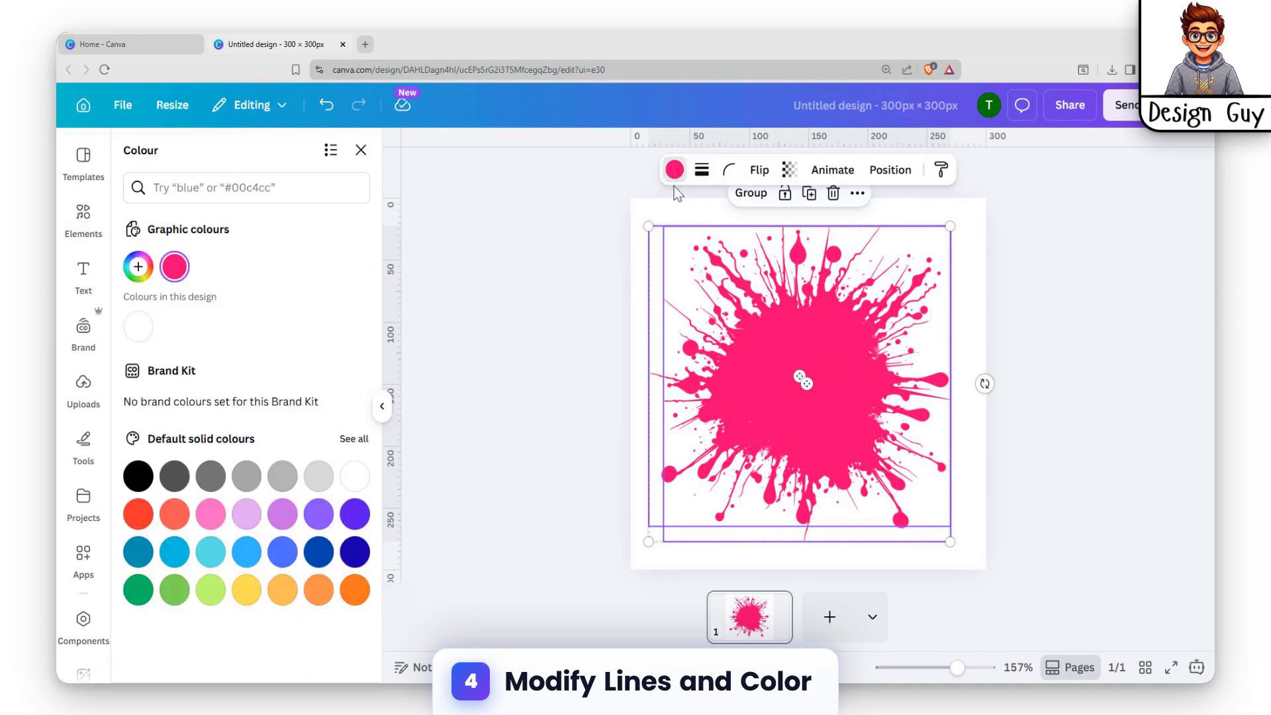
pyautogui.click(138, 476)
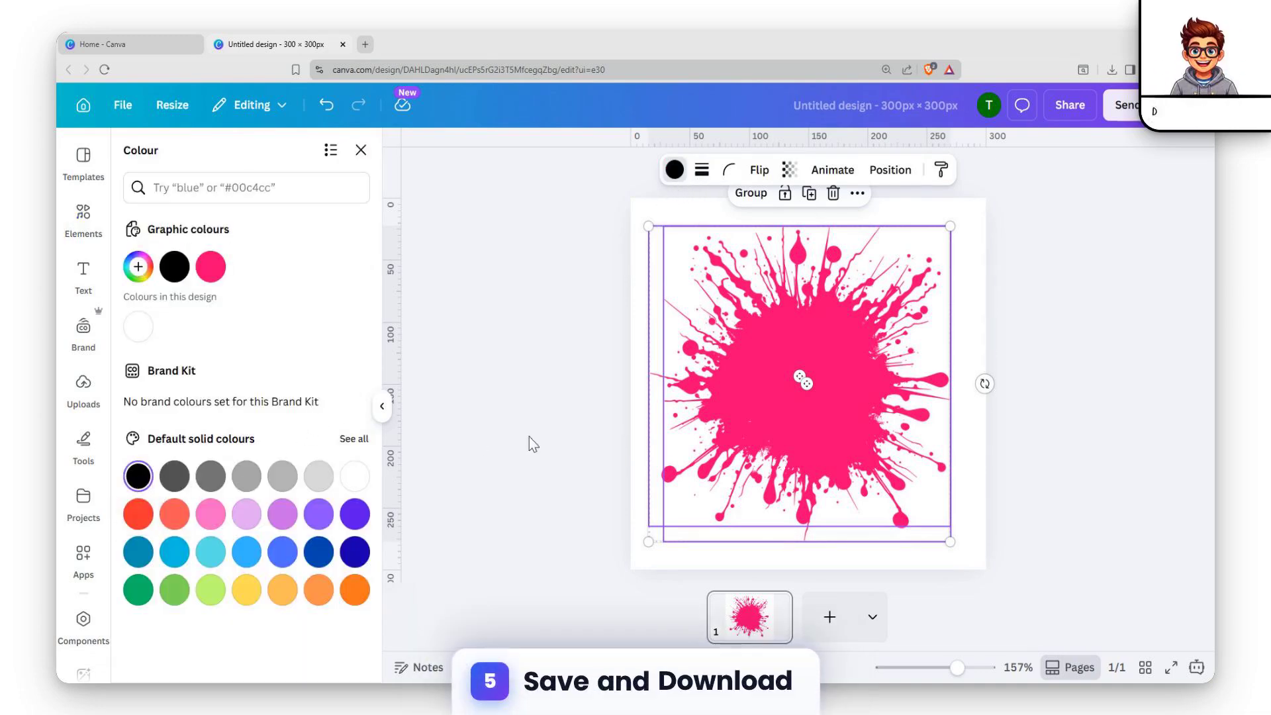
pyautogui.press('Escape')
pyautogui.click(1077, 427)
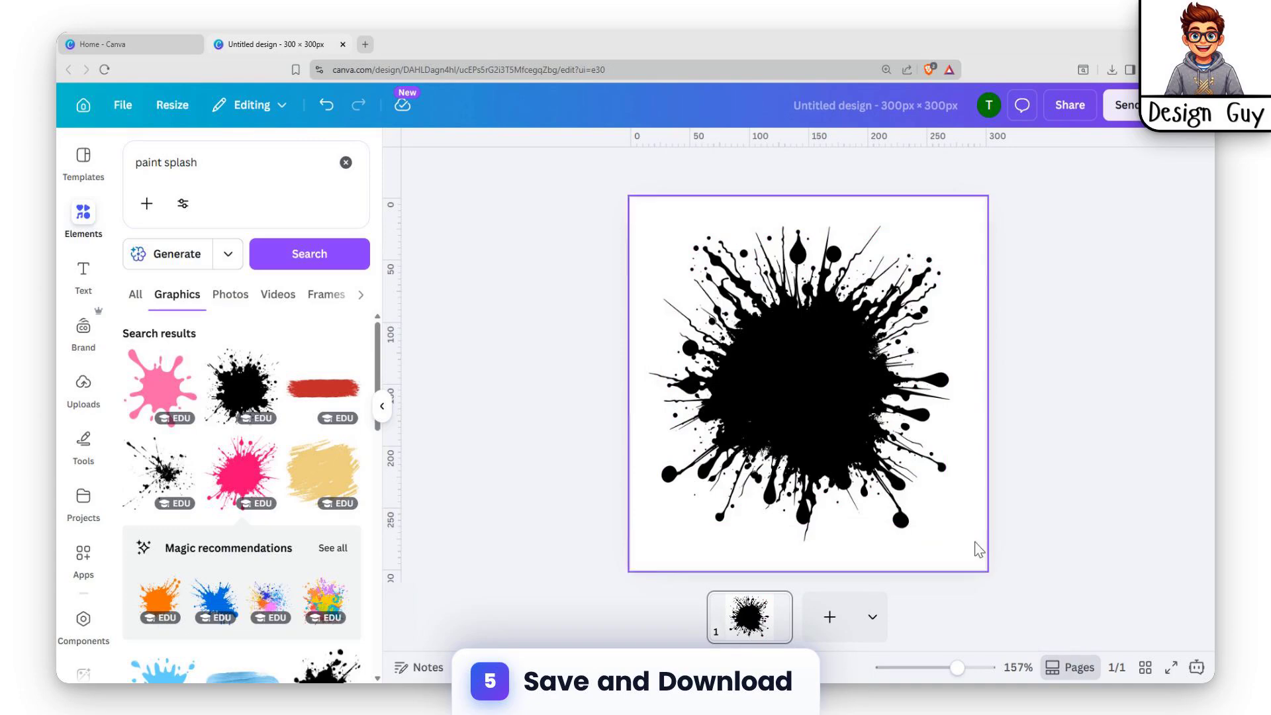
# - Download the design as a PNG at size 3.125 (938 × 938 px)
pyautogui.moveTo(534, 241); pyautogui.dragTo(978, 549)
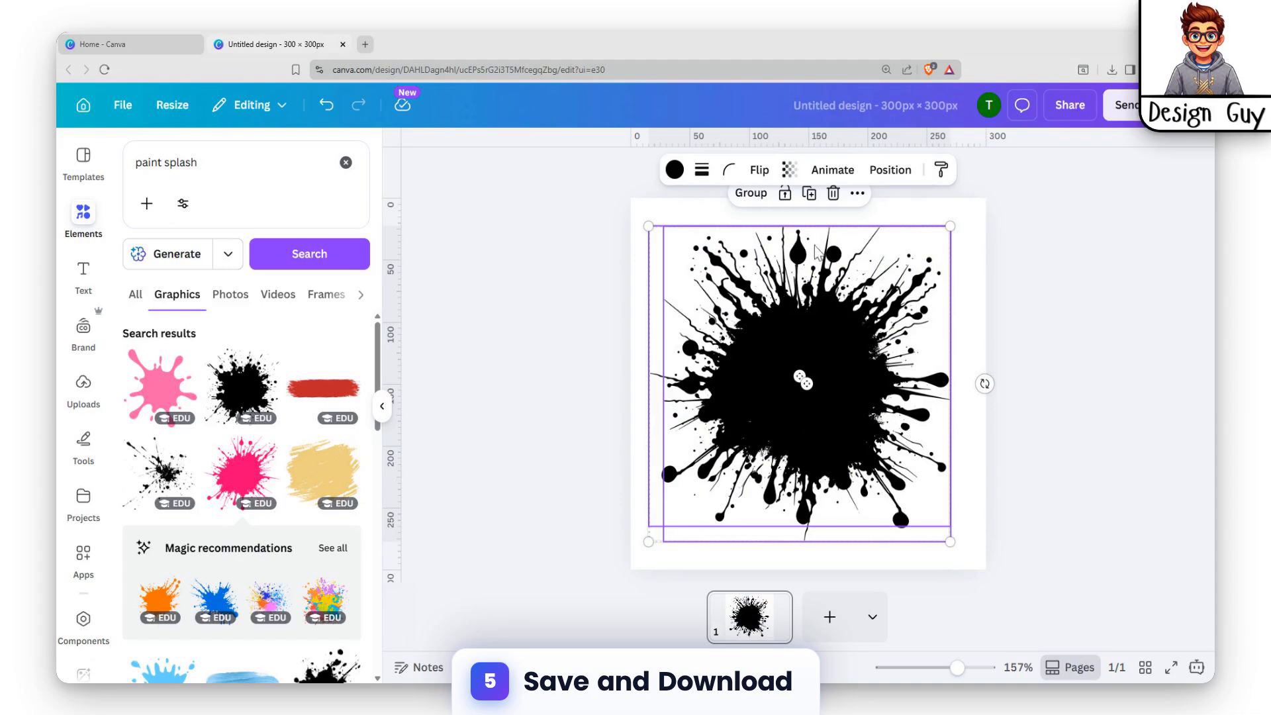
pyautogui.click(1070, 105)
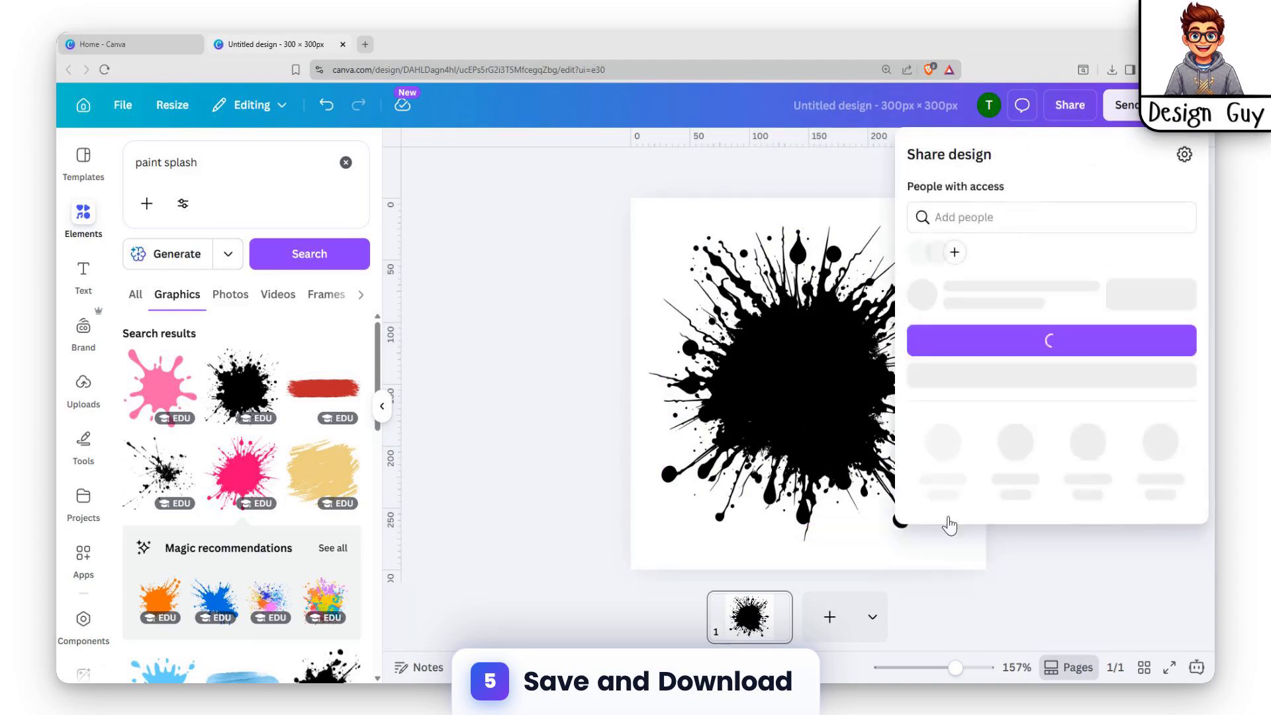
pyautogui.click(942, 471)
pyautogui.moveTo(954, 272); pyautogui.dragTo(1214, 249)
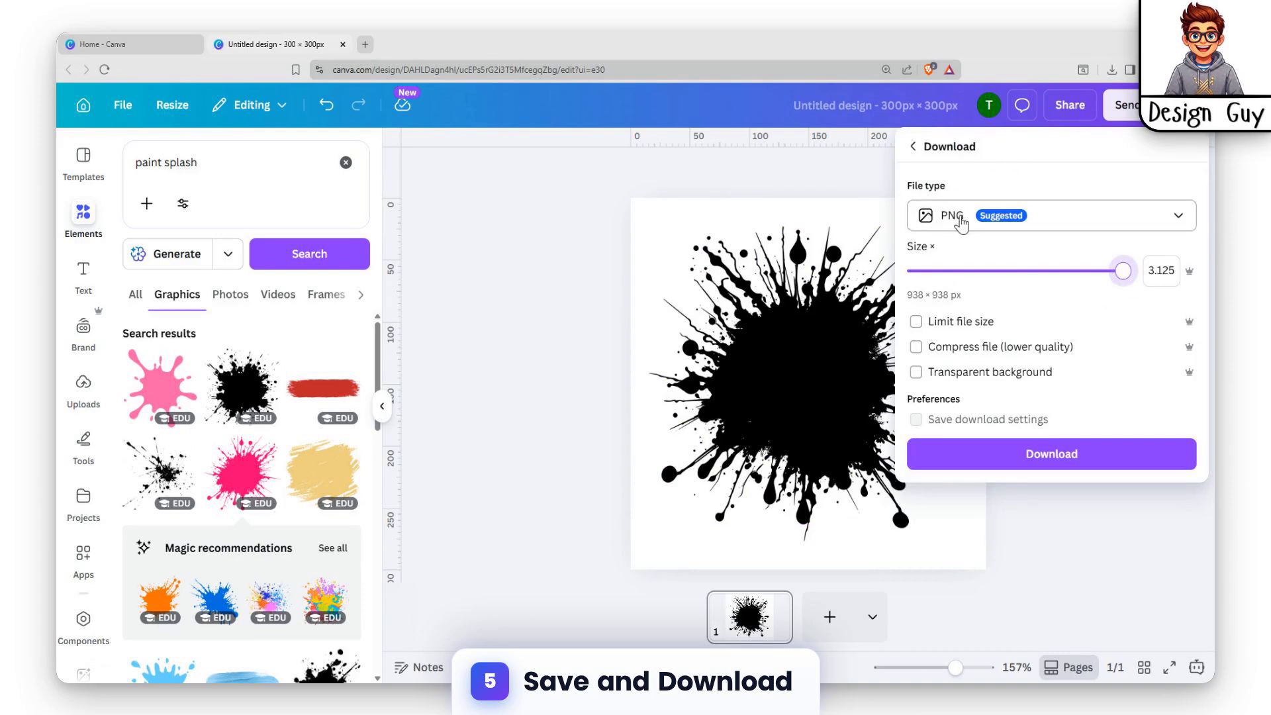
pyautogui.click(1061, 468)
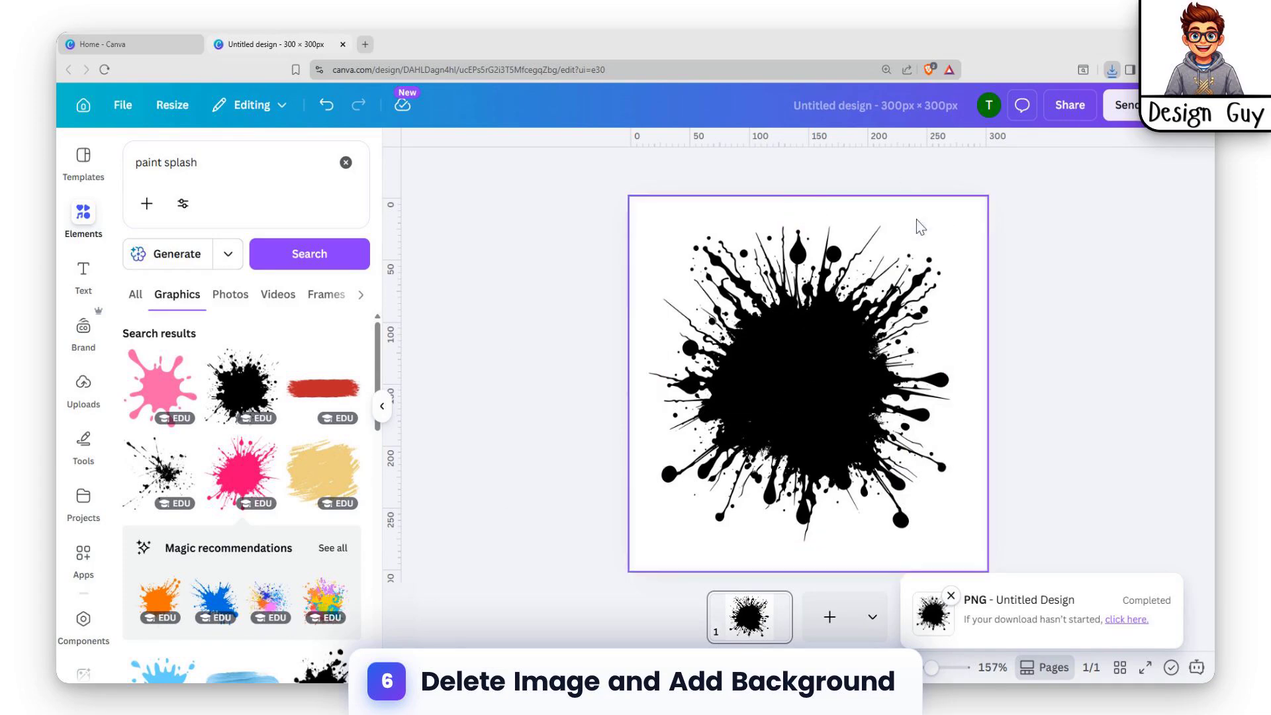
# - Delete the black splashes to leave the page empty
pyautogui.click(761, 371)
pyautogui.press('Delete')
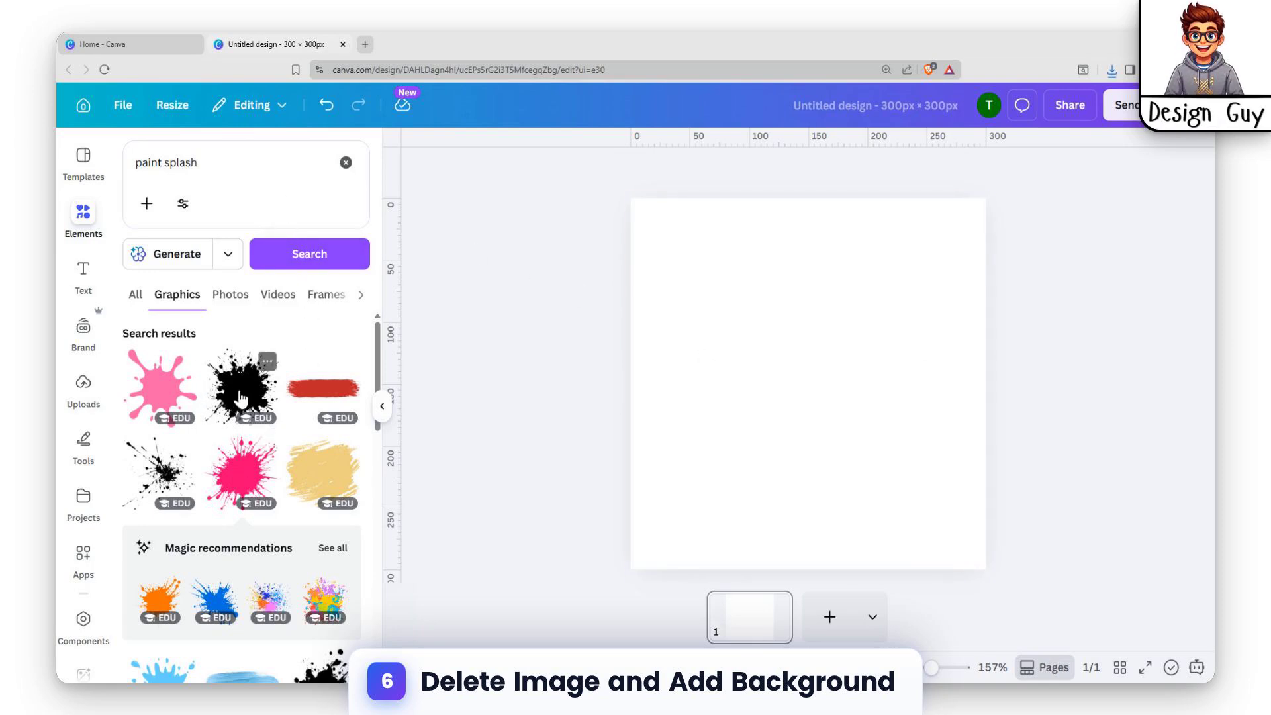
# - Replace the element search with "tree and river background"
pyautogui.click(312, 162)
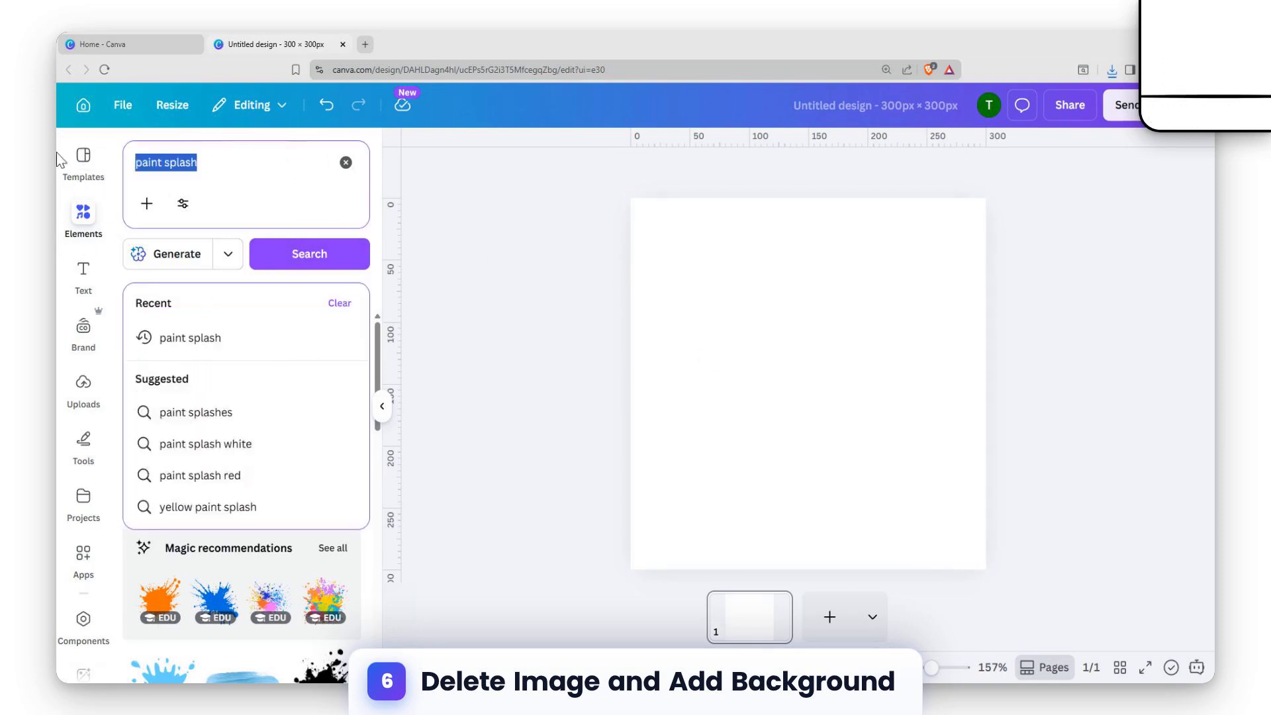
pyautogui.press('BackSpace')
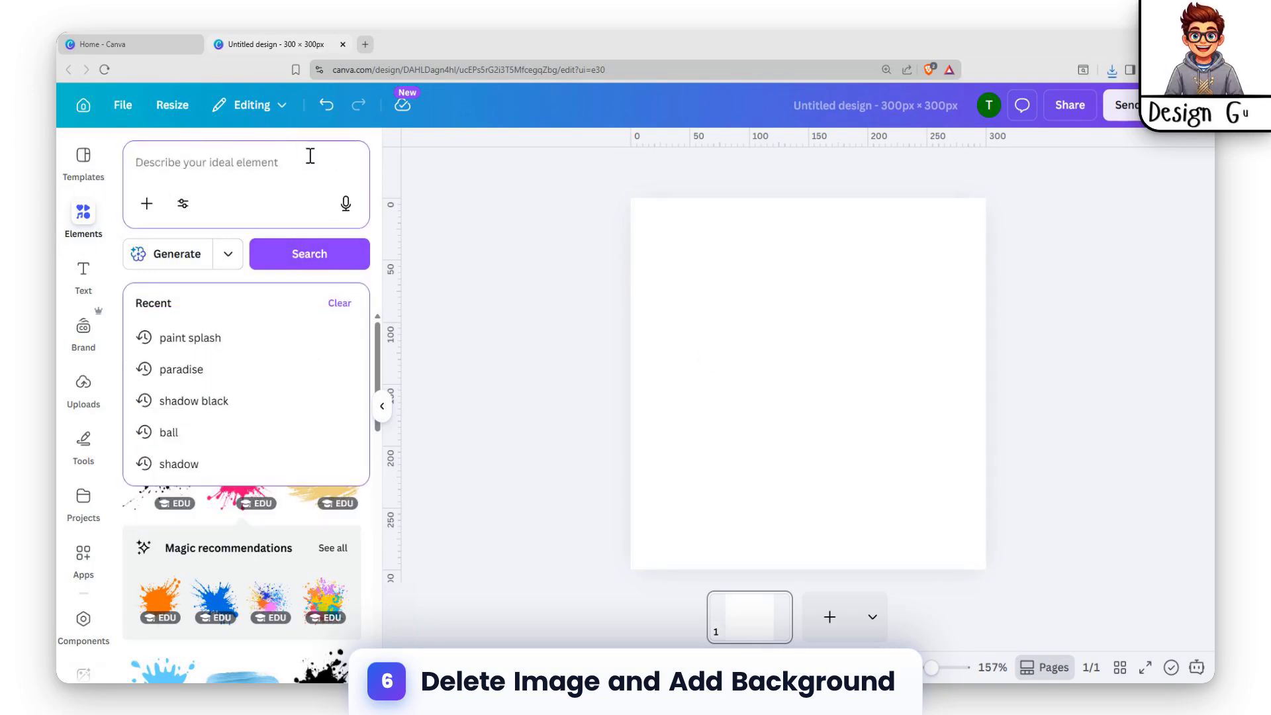
pyautogui.write('tr')
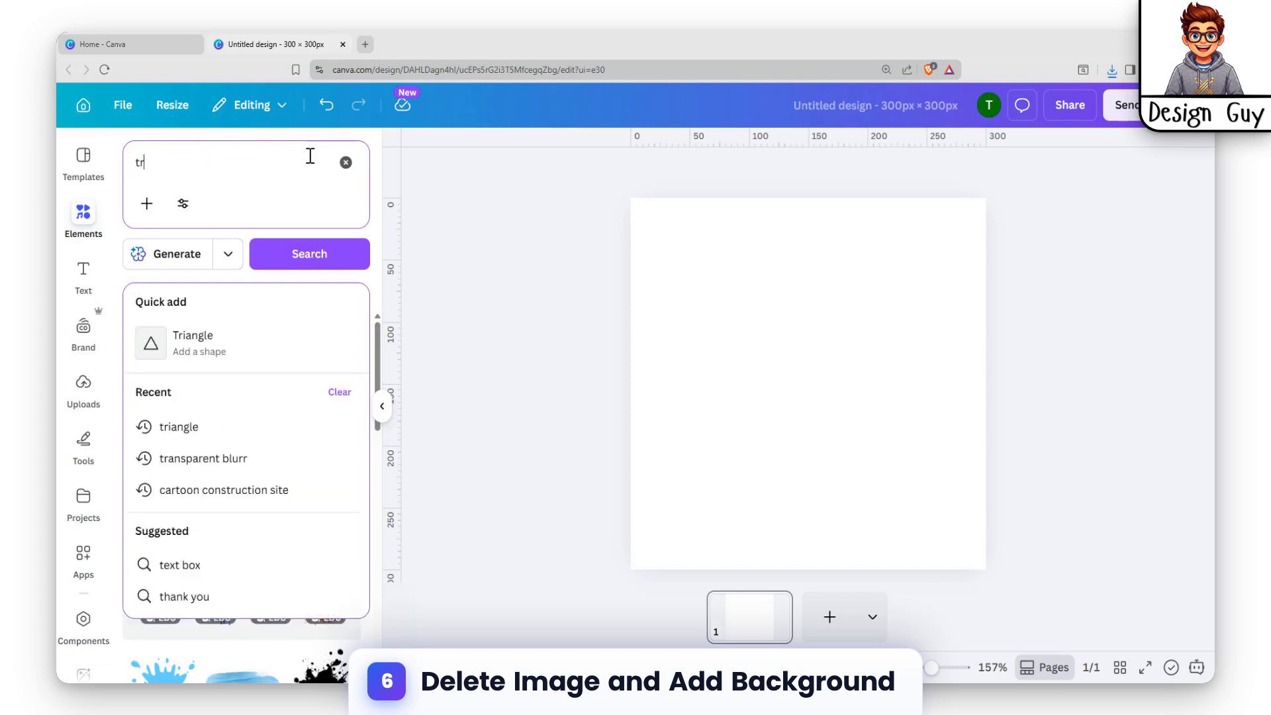
pyautogui.write('ee and')
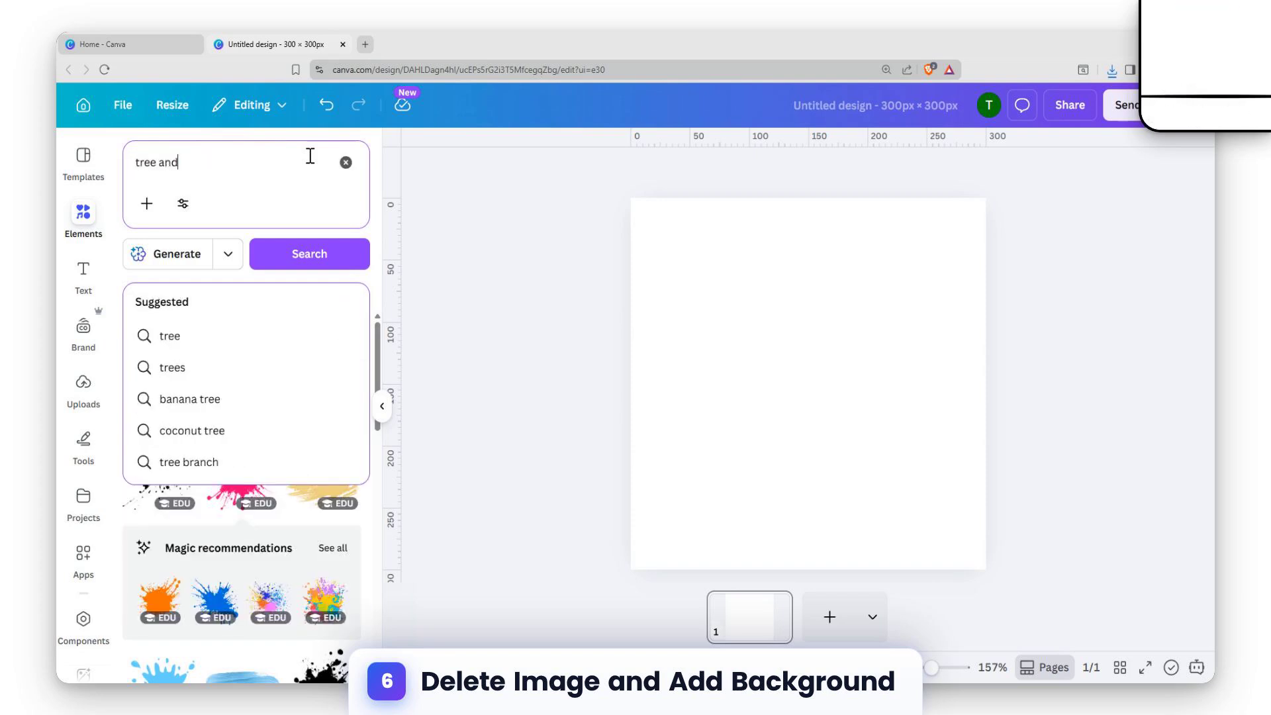
pyautogui.write(' river')
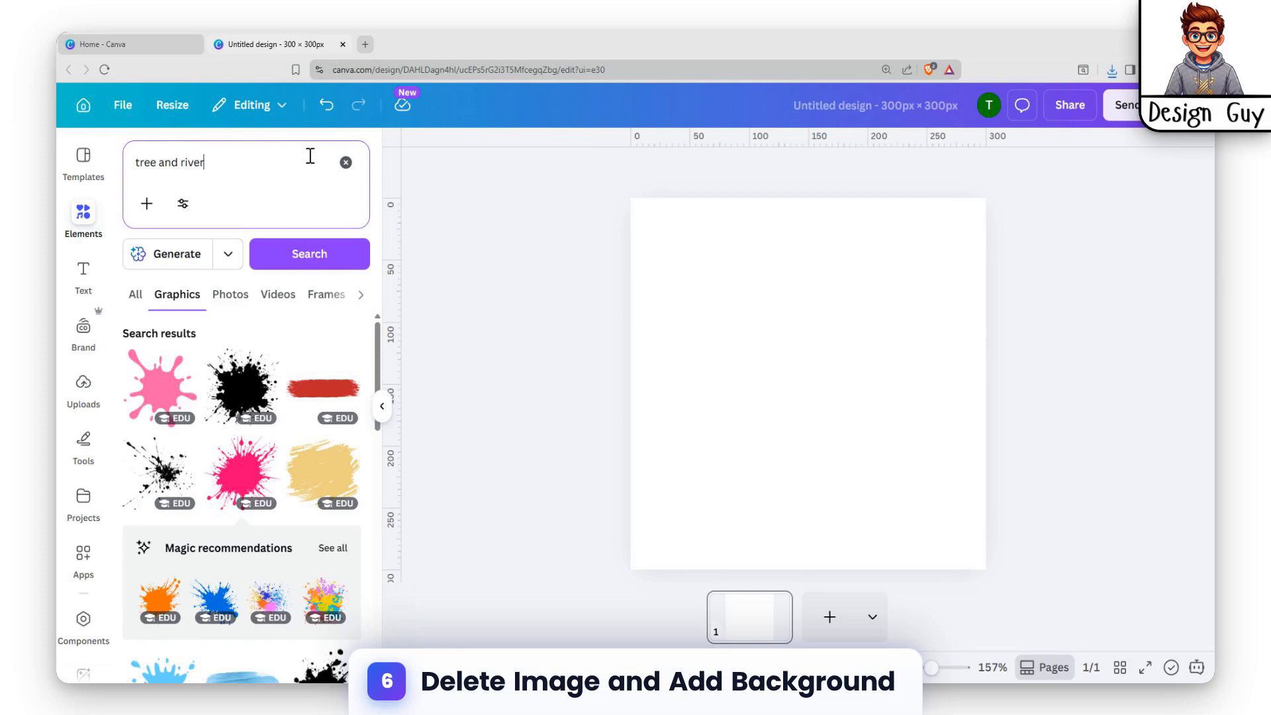
pyautogui.write(' backg')
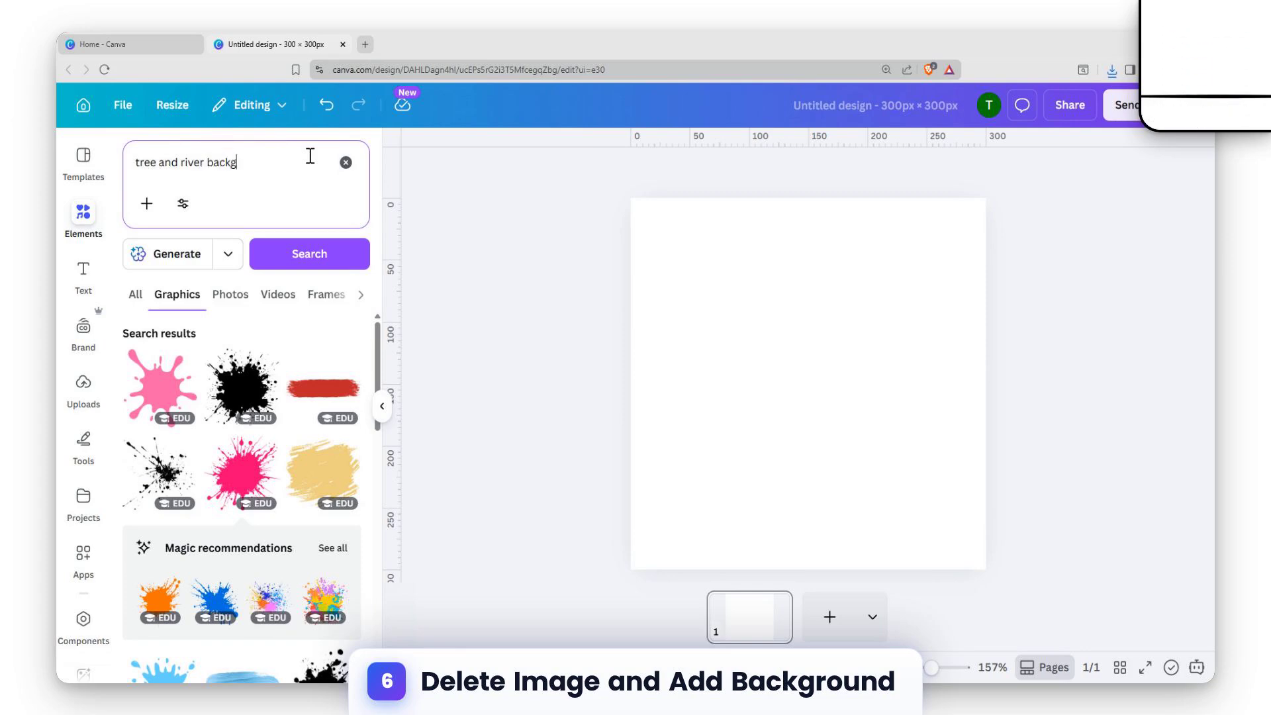
pyautogui.write('round')
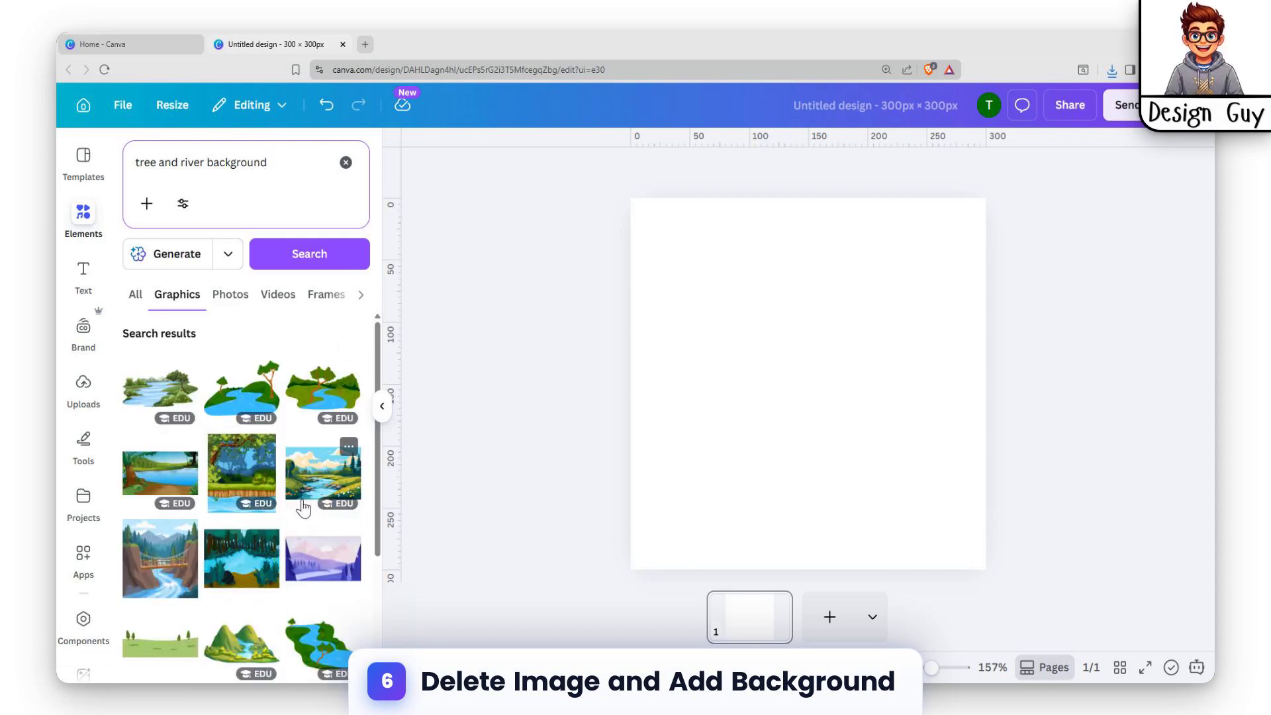
# - Try the sunny river meadow graphic on the page and delete it
pyautogui.click(306, 472)
pyautogui.moveTo(864, 364); pyautogui.dragTo(844, 277)
pyautogui.press('Delete')
# - Browse the tree and river graphics for a free landscape image without an EDU label
pyautogui.scroll(-5, 291, 431)
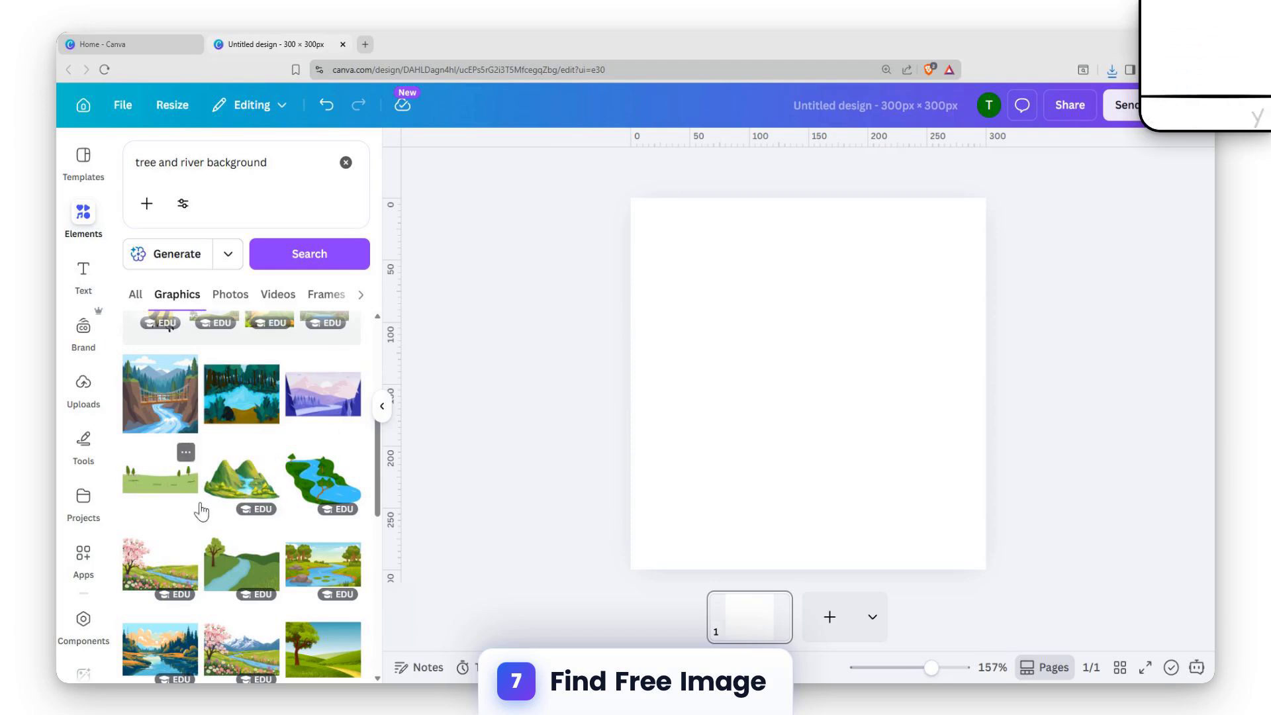
pyautogui.scroll(-2, 244, 573)
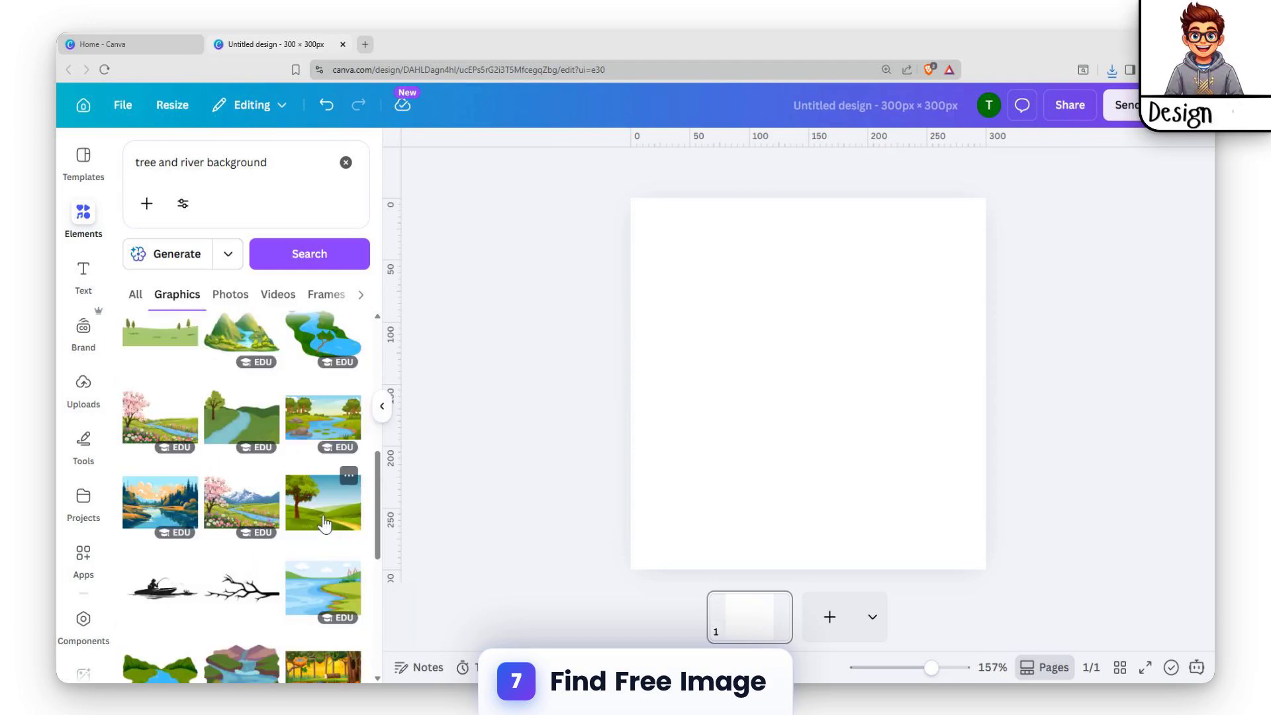
pyautogui.scroll(-4, 324, 521)
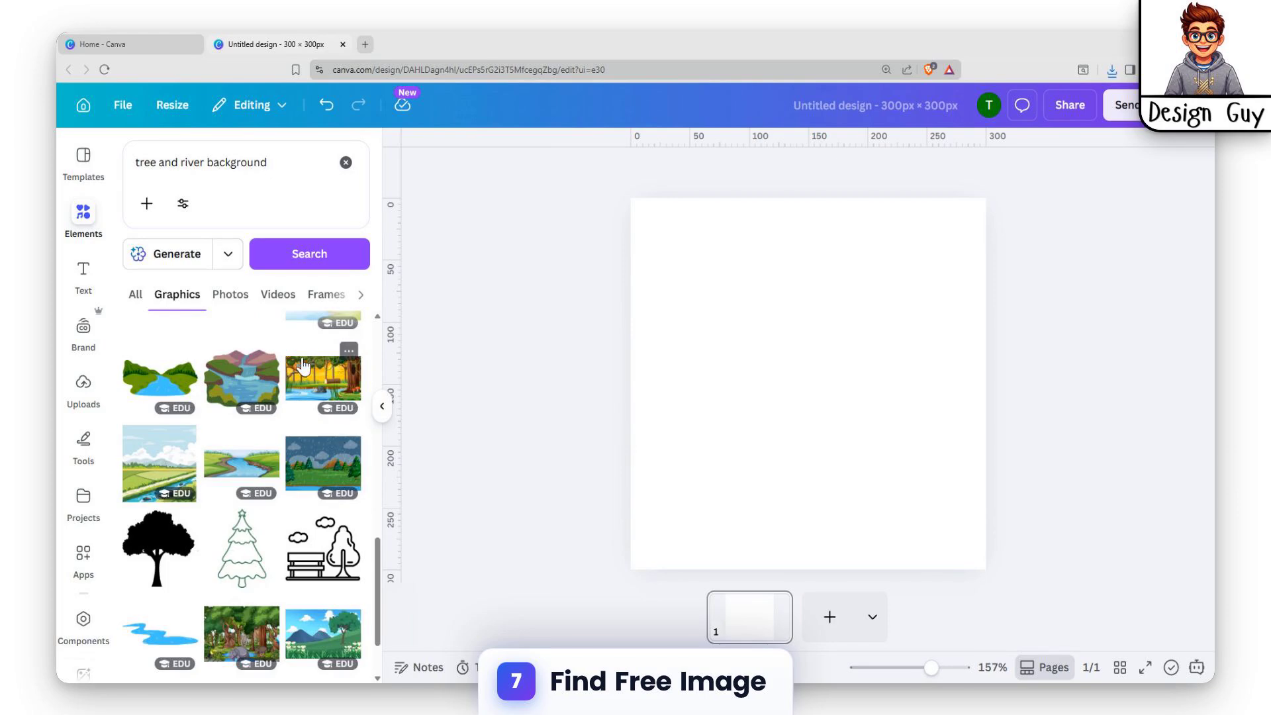
pyautogui.scroll(-5, 302, 366)
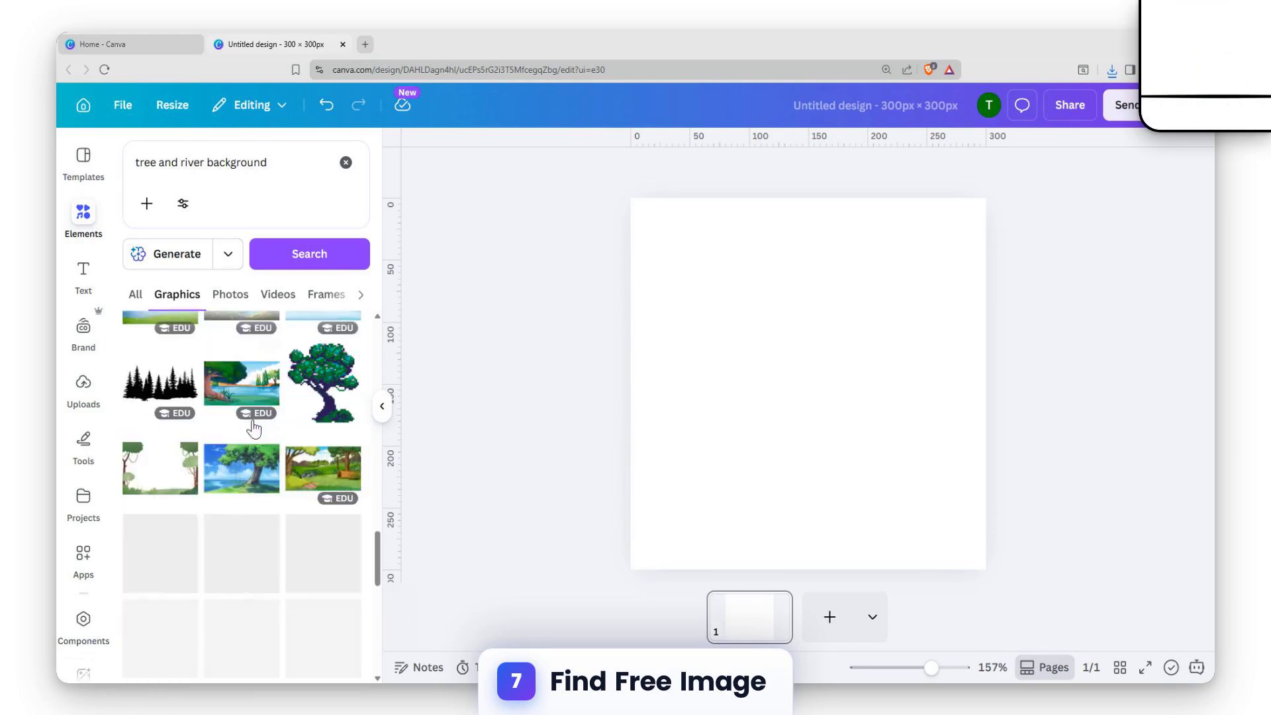
pyautogui.scroll(-2, 312, 416)
pyautogui.scroll(3, 312, 413)
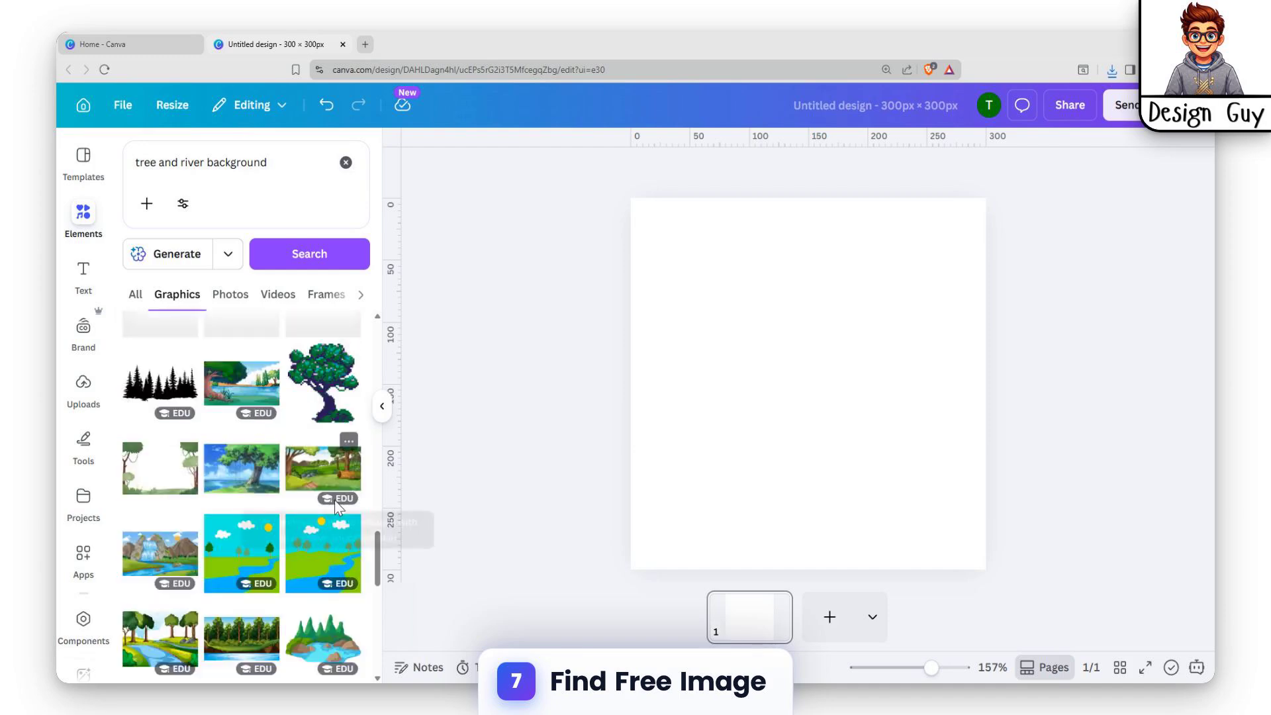
pyautogui.scroll(-5, 335, 499)
pyautogui.scroll(2, 236, 514)
pyautogui.scroll(2, 245, 526)
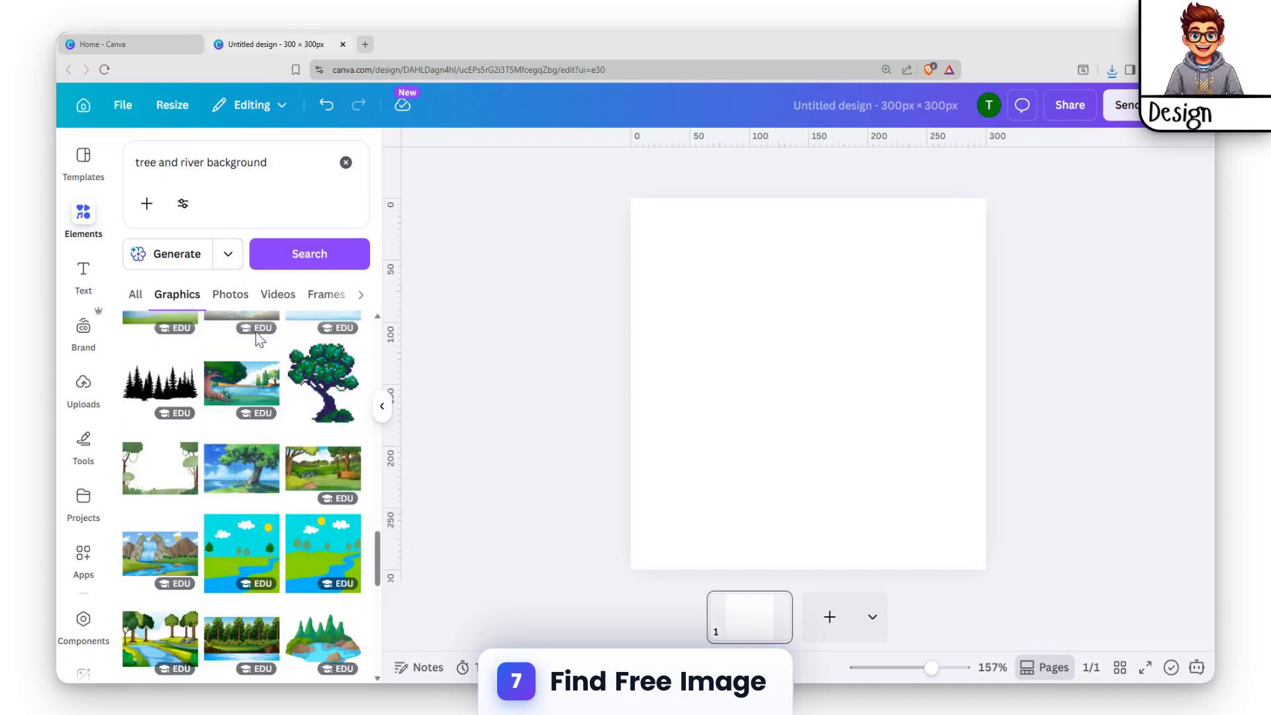
pyautogui.scroll(-5, 320, 573)
pyautogui.scroll(-2, 318, 573)
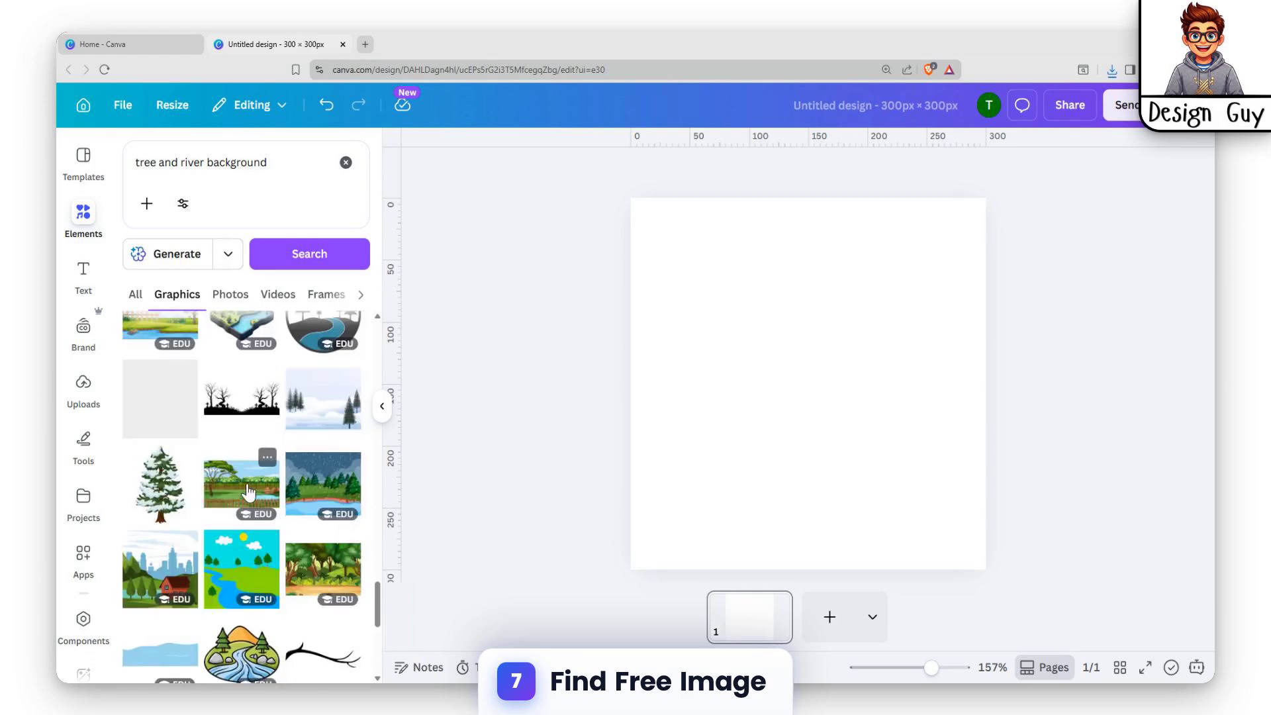
# - Try the snowy landscape with fir trees on the page and delete it
pyautogui.click(314, 424)
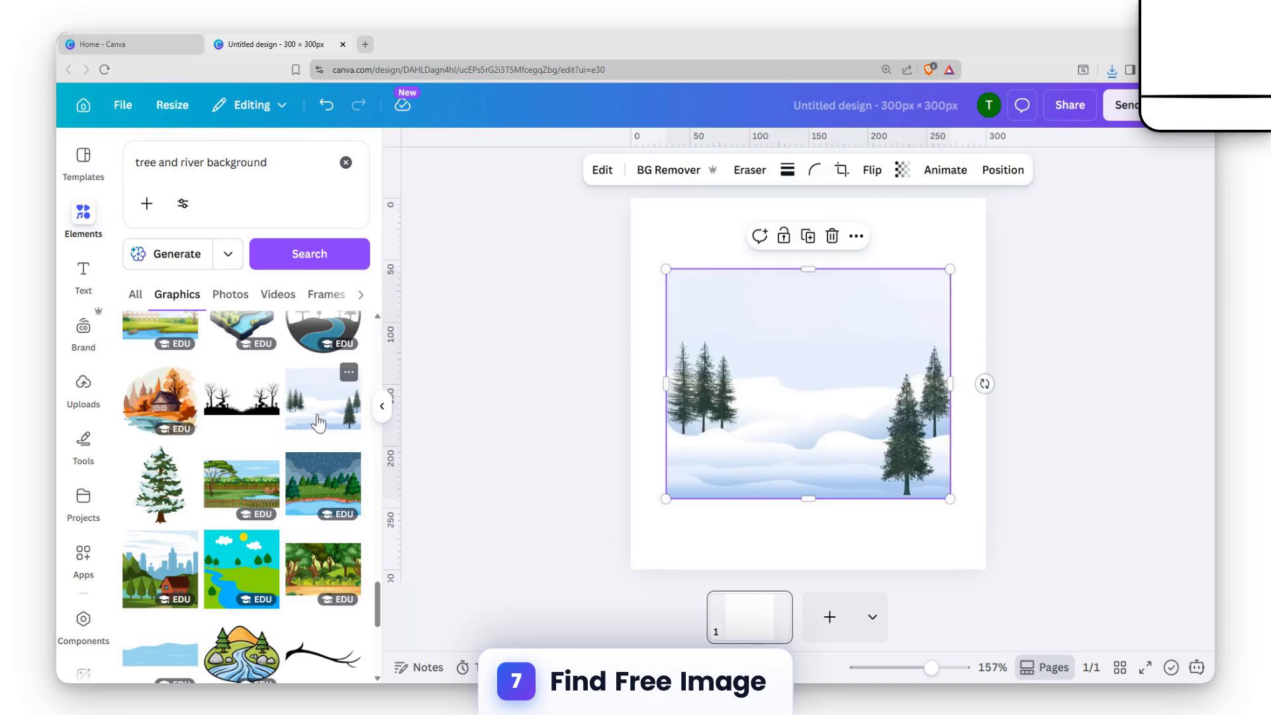
pyautogui.press('Delete')
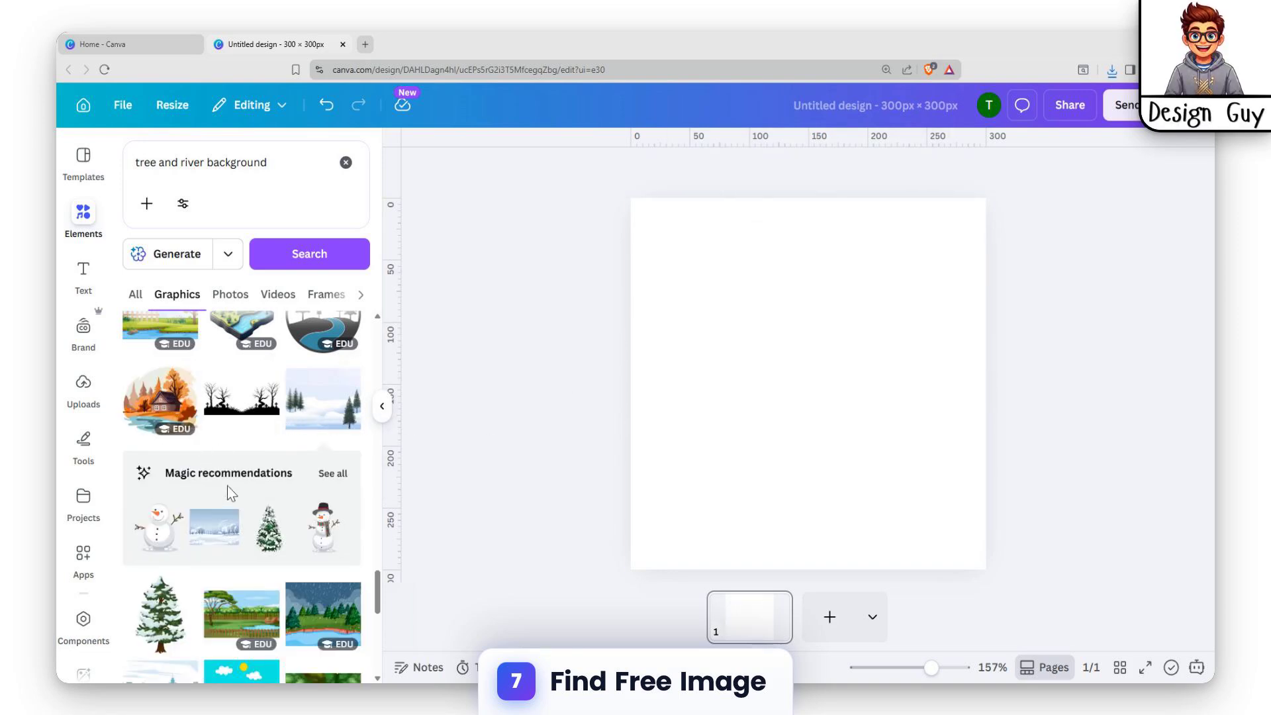
# - Browse further down the tree and river graphics for a landscape image without an EDU label
pyautogui.scroll(-3, 258, 516)
pyautogui.scroll(-10, 252, 515)
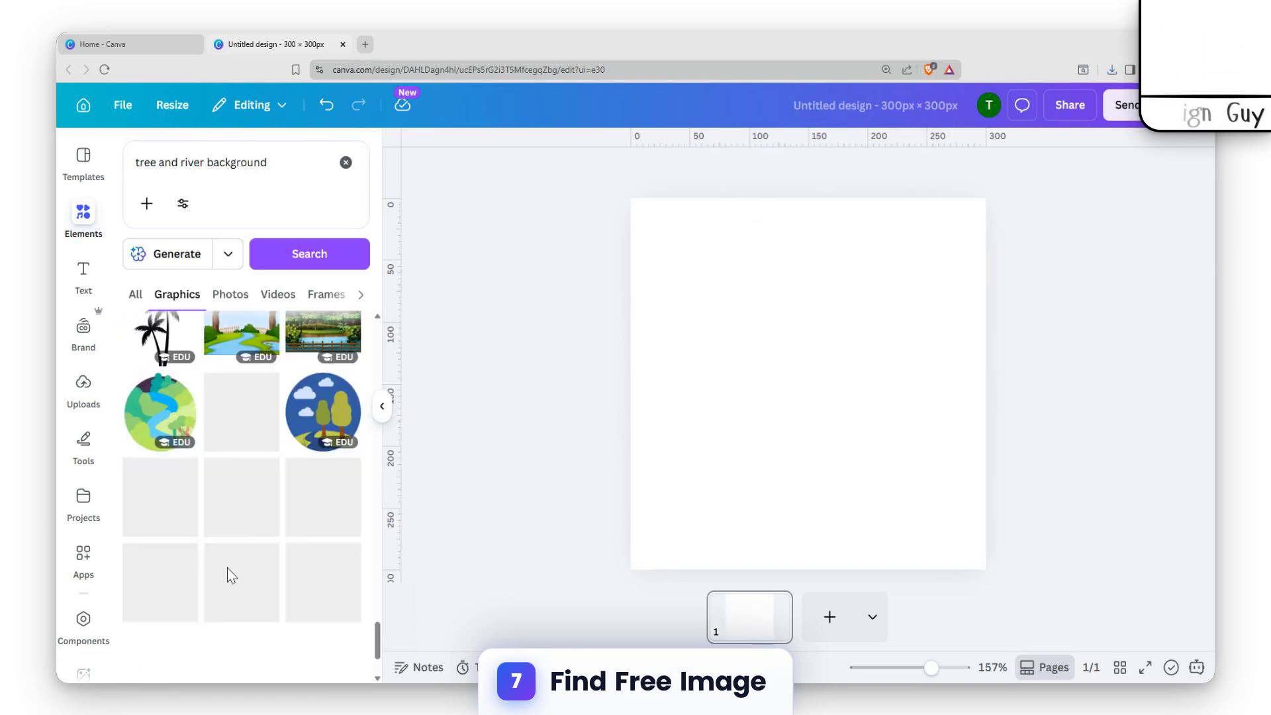
pyautogui.scroll(-2, 239, 529)
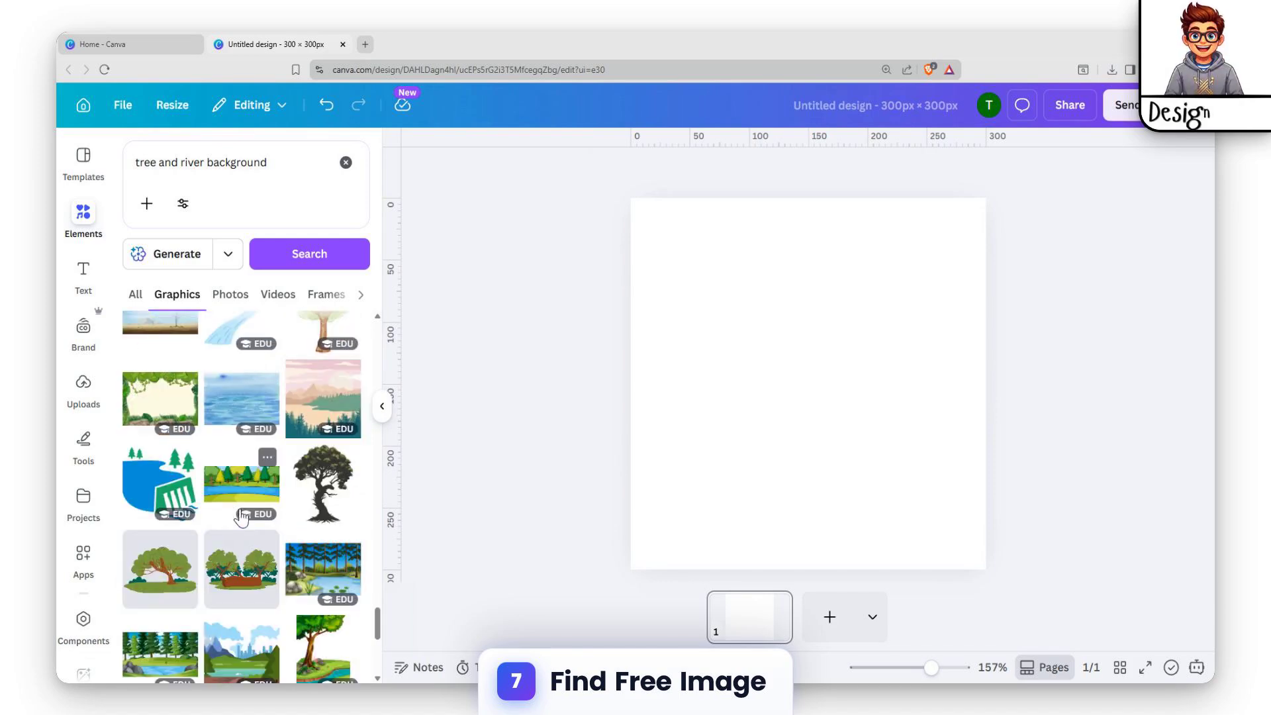
pyautogui.scroll(-5, 261, 517)
pyautogui.scroll(-2, 255, 423)
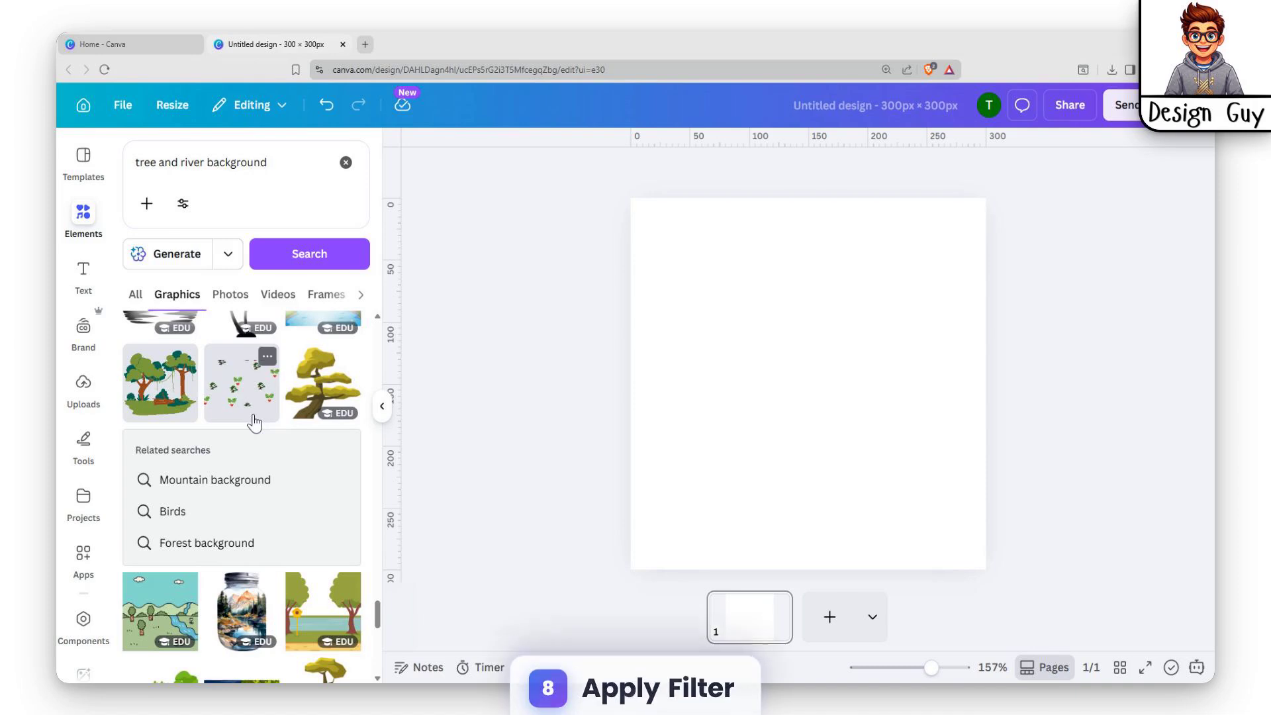
pyautogui.scroll(-5, 166, 480)
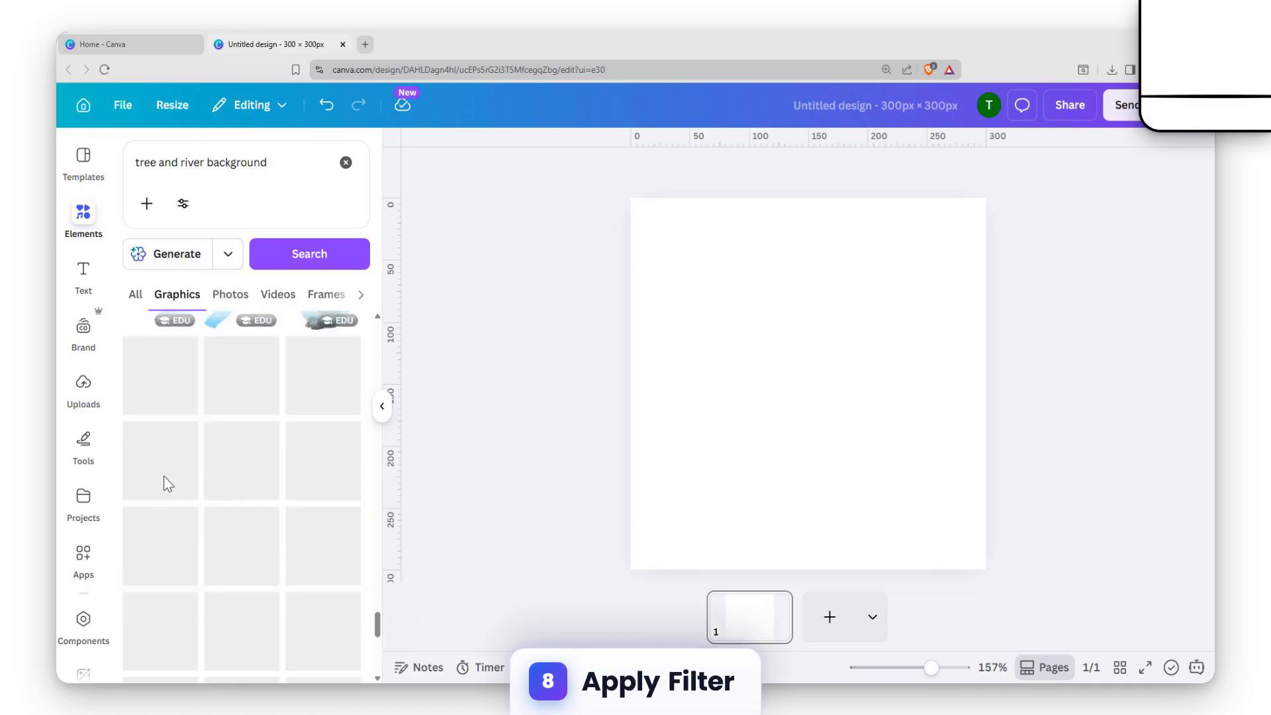
pyautogui.scroll(-2, 292, 523)
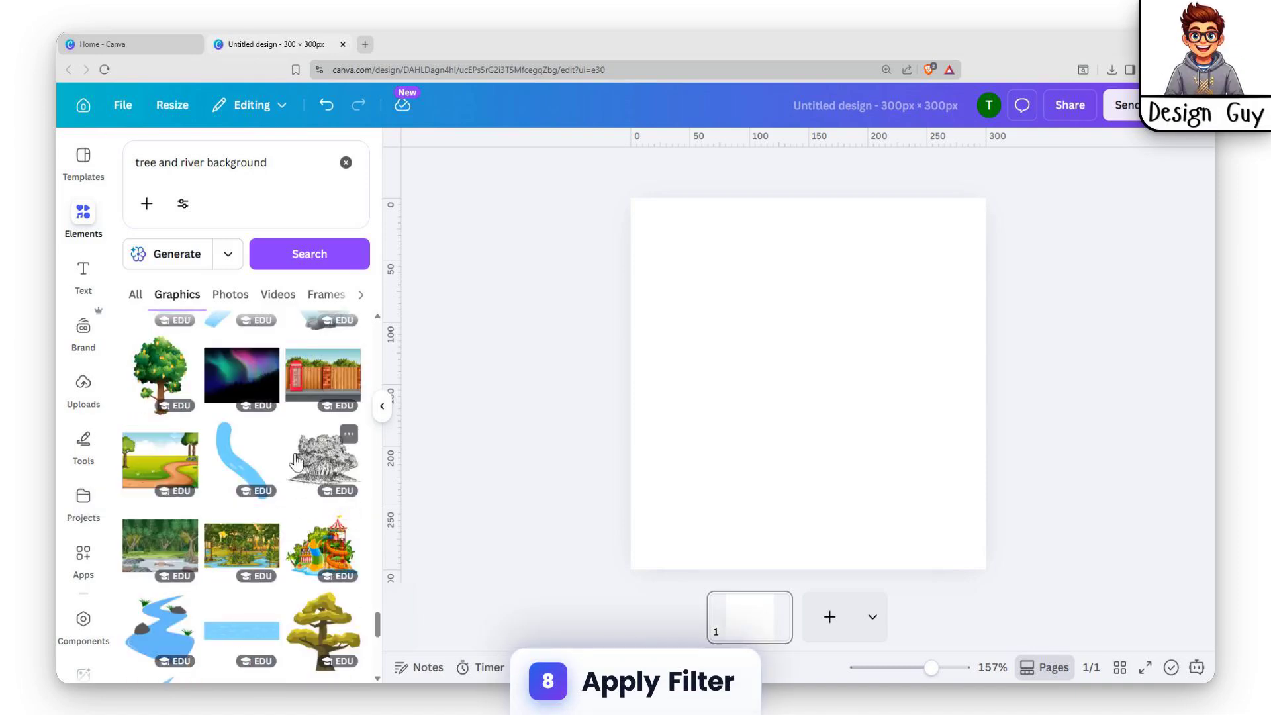
pyautogui.scroll(-10, 296, 460)
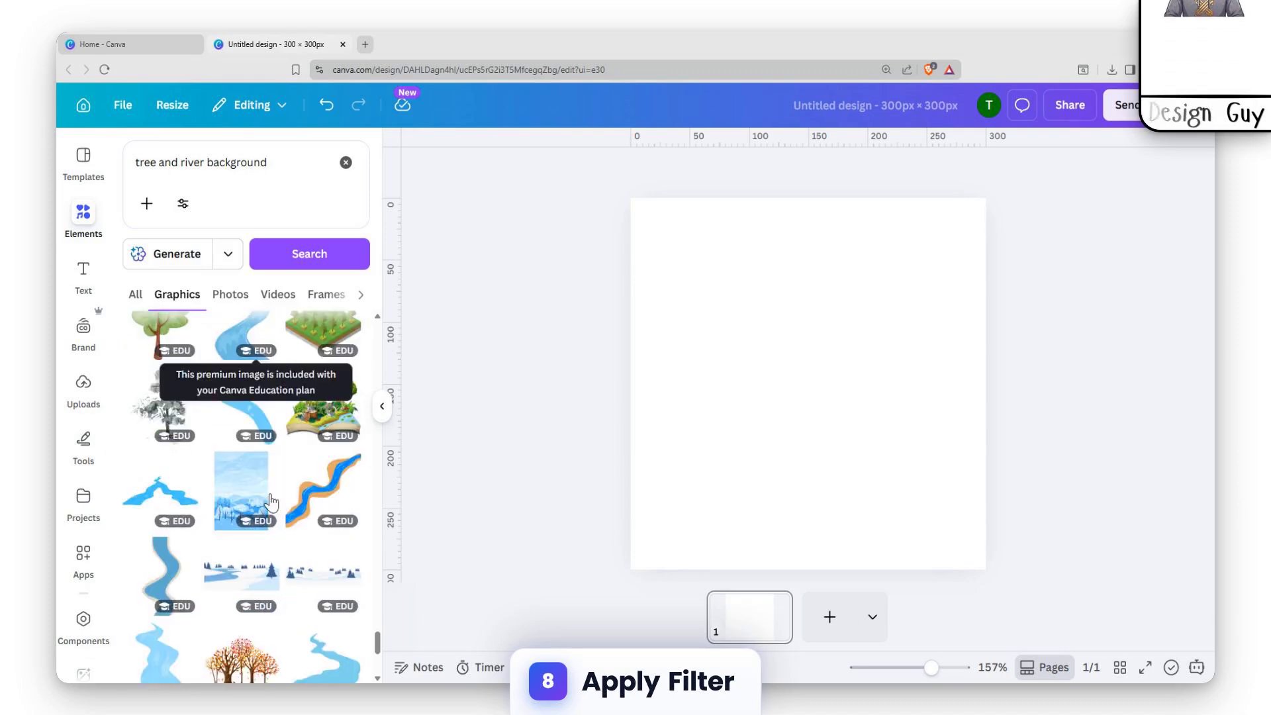
pyautogui.scroll(-5, 244, 509)
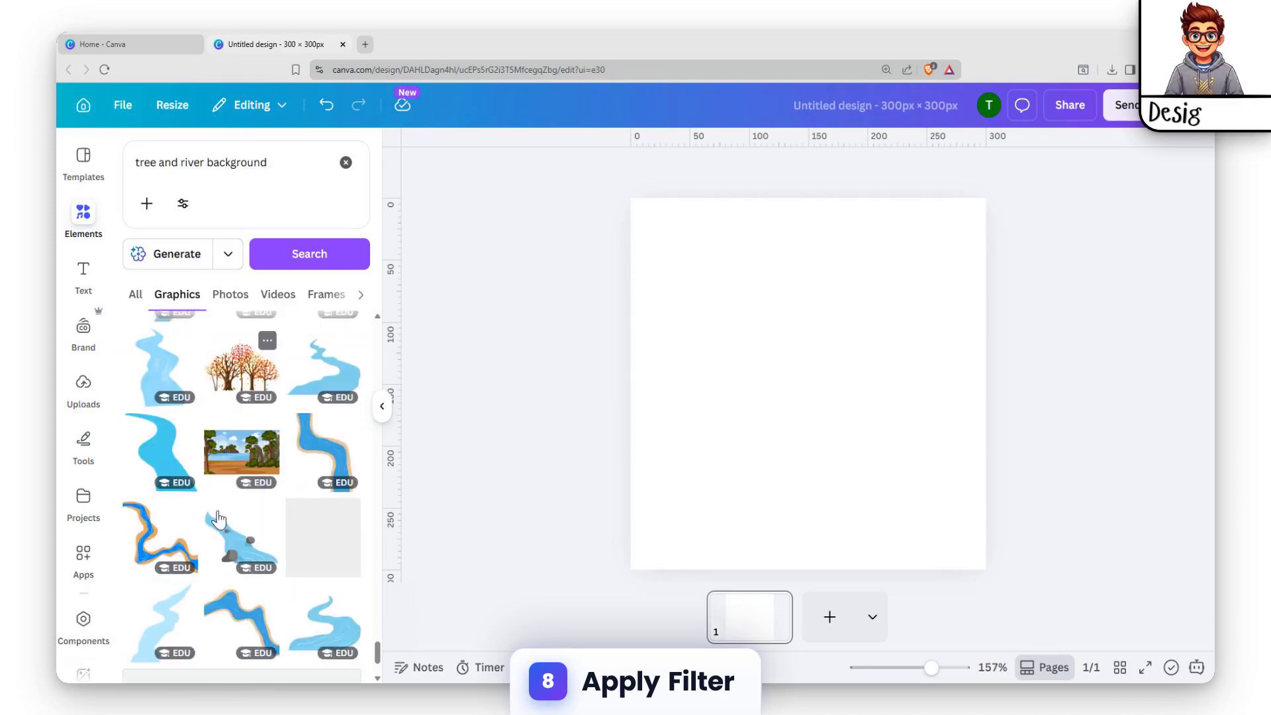
pyautogui.scroll(-4, 219, 519)
pyautogui.scroll(-8, 222, 507)
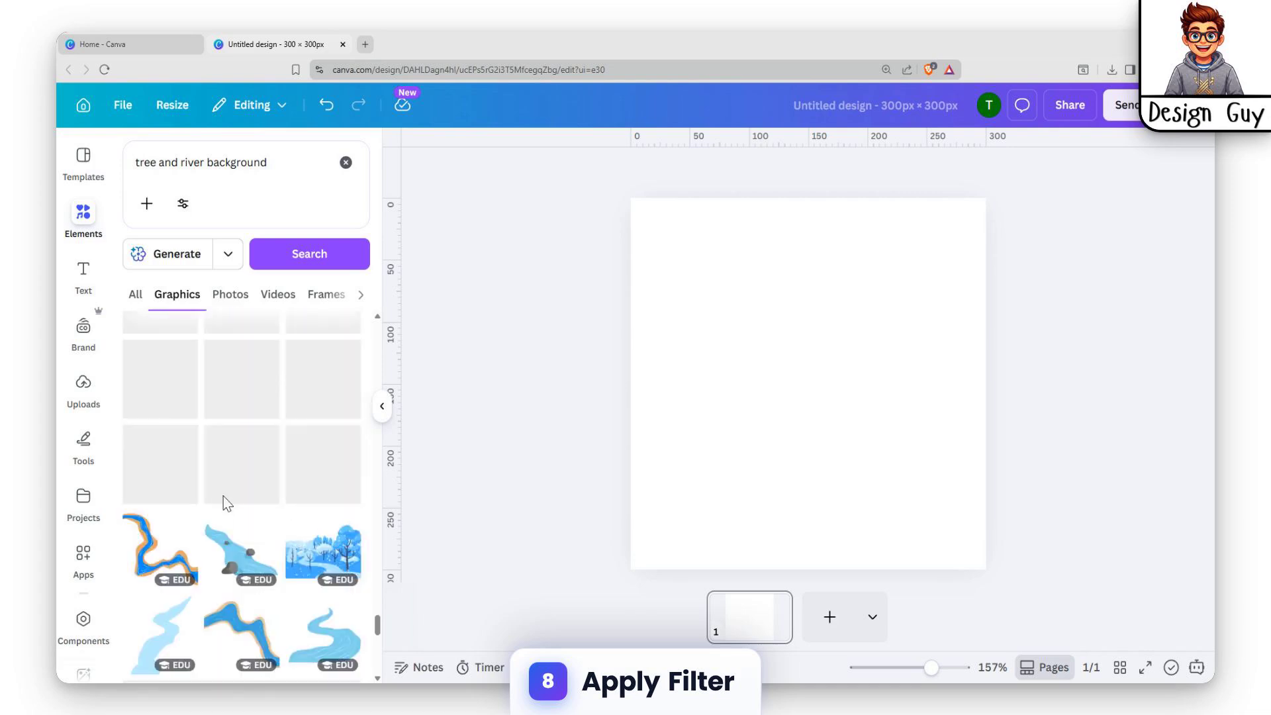
# - Filter the tree and river graphics by price to show only Free items
pyautogui.click(261, 246)
pyautogui.click(184, 207)
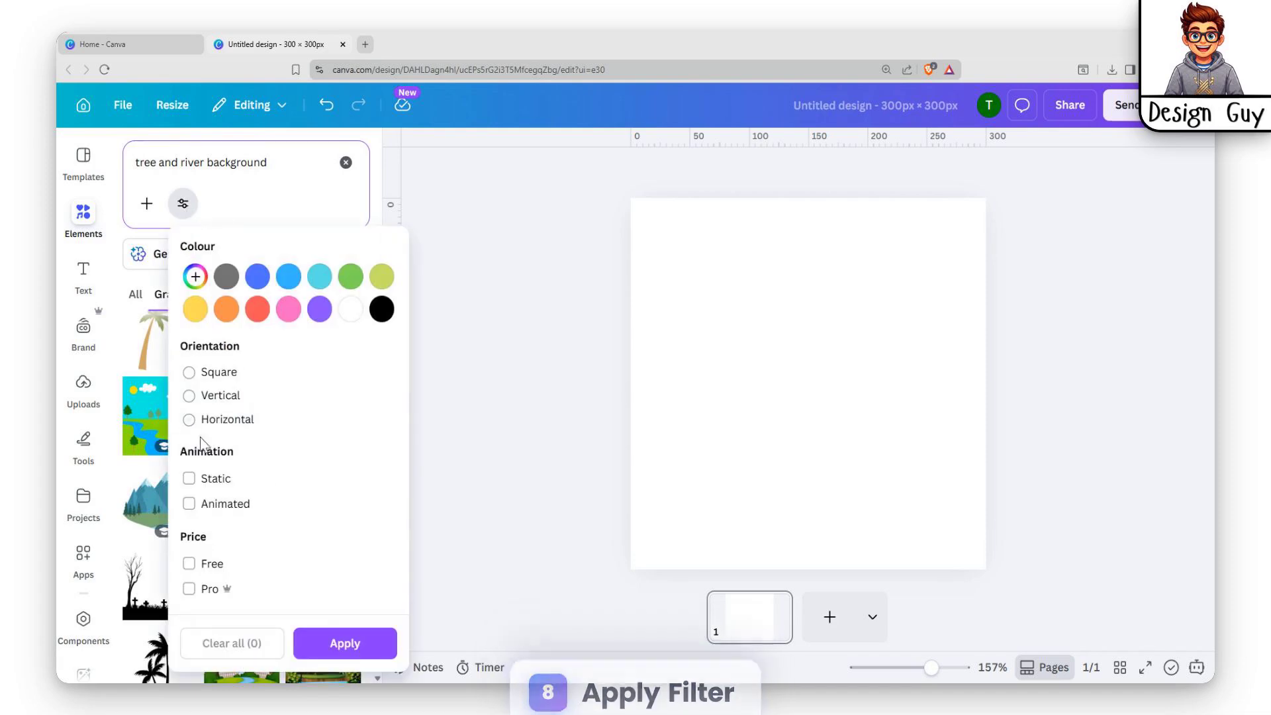
pyautogui.click(188, 564)
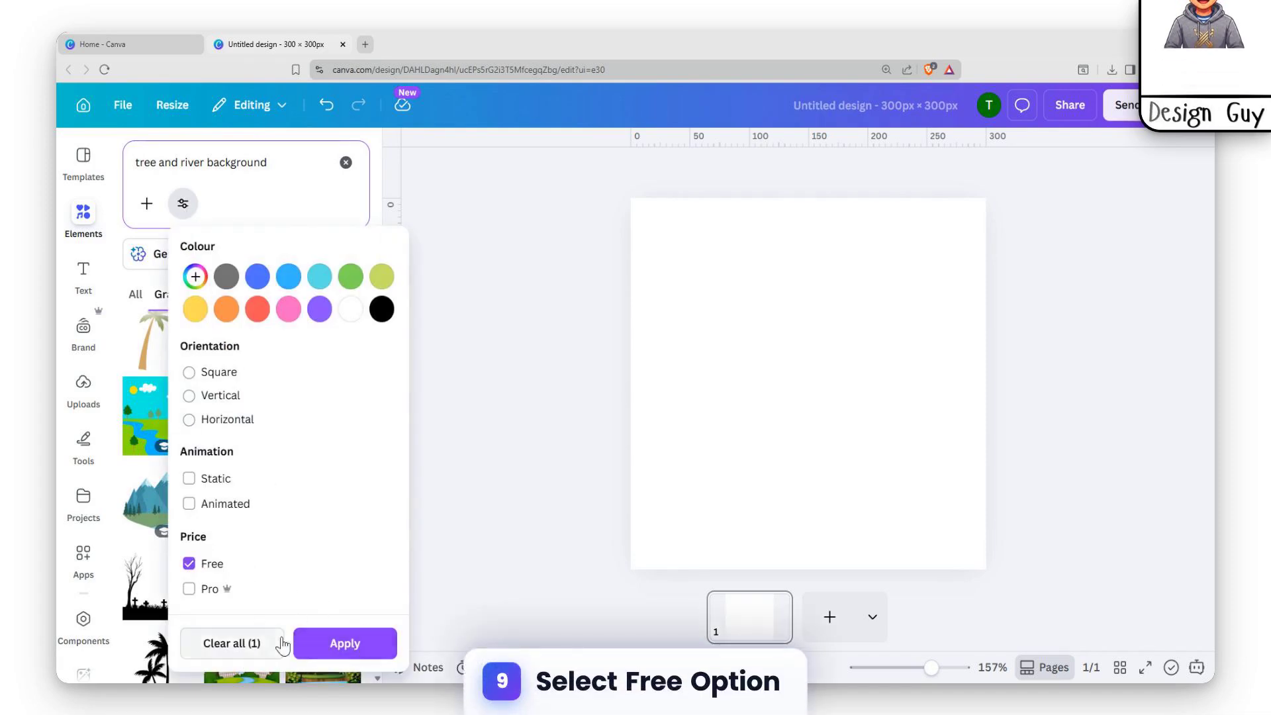
pyautogui.click(308, 643)
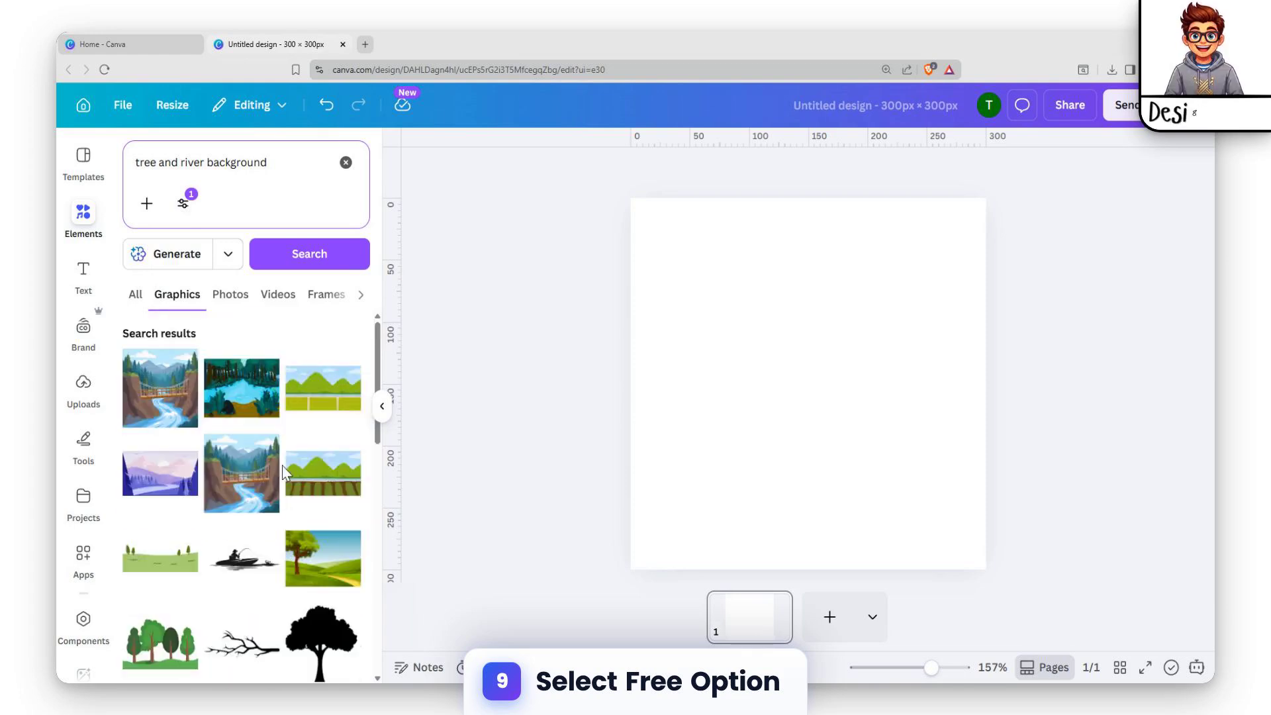
# - Add the seaside graphic of a tree with a swing, align it to the page's top-left corner and enlarge it to cover the page
pyautogui.scroll(-10, 208, 463)
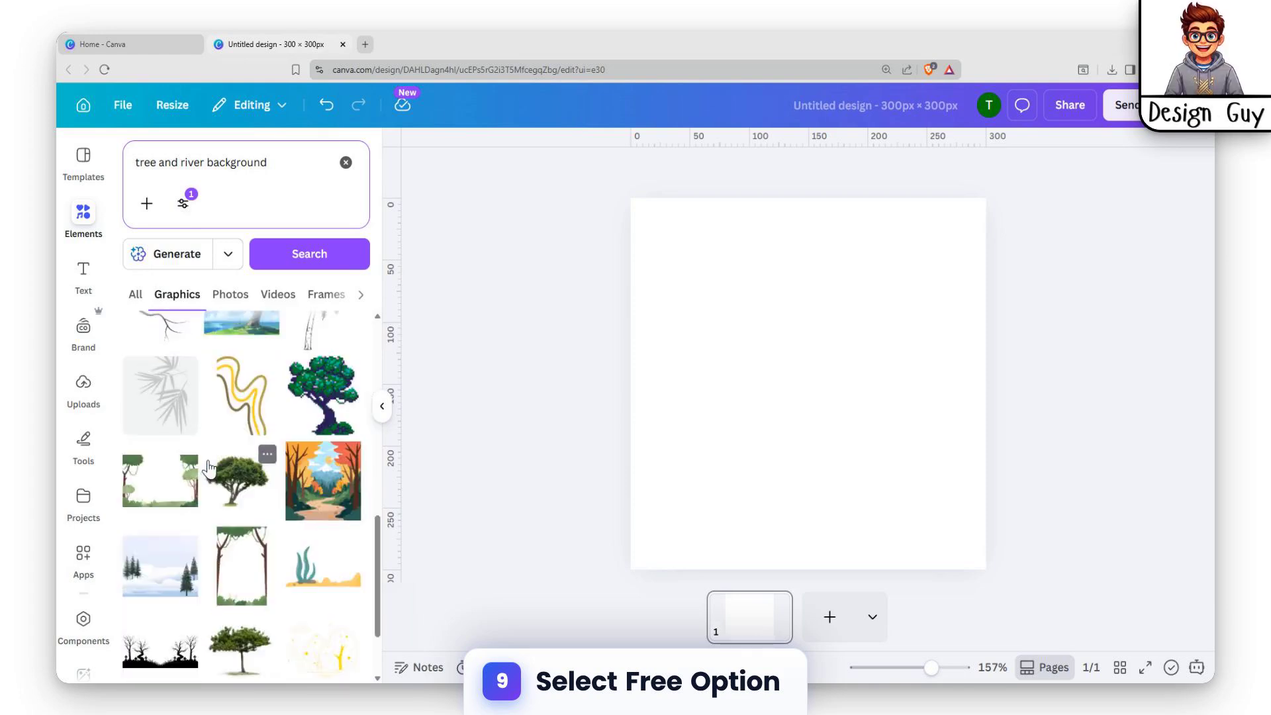
pyautogui.click(242, 456)
pyautogui.moveTo(876, 372); pyautogui.dragTo(845, 283)
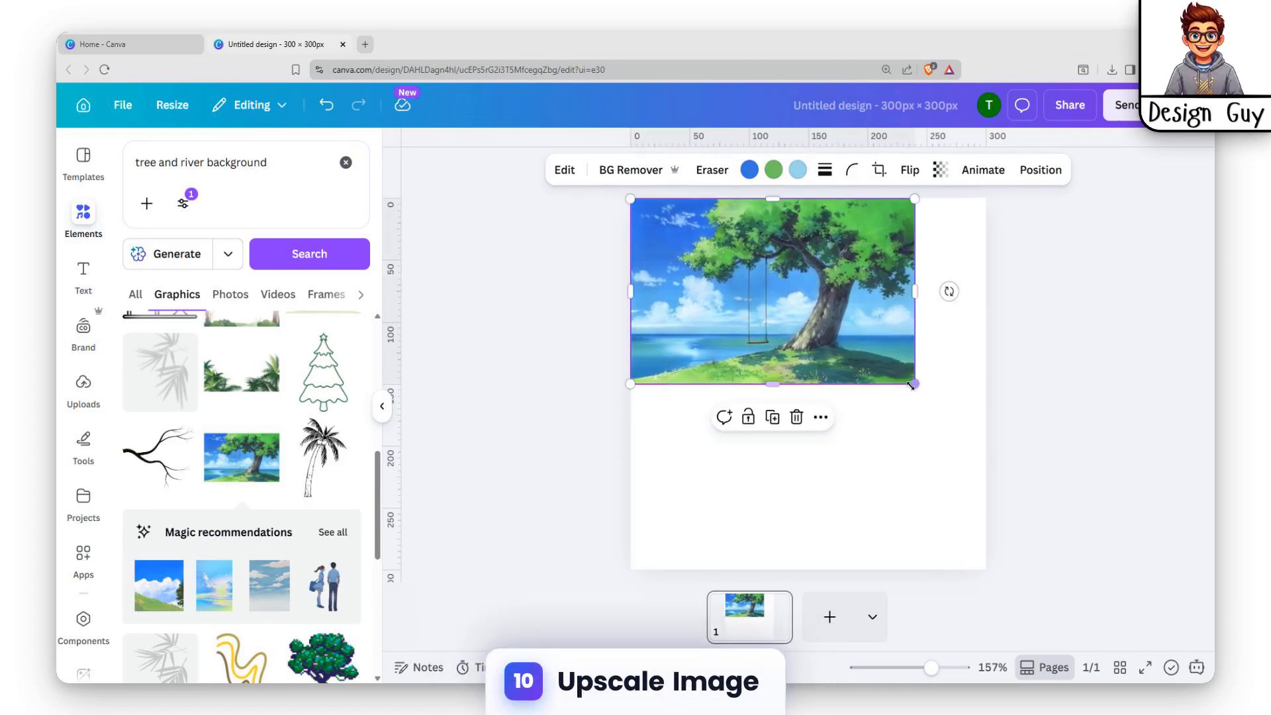
pyautogui.moveTo(913, 384); pyautogui.dragTo(991, 534)
pyautogui.moveTo(834, 465); pyautogui.dragTo(823, 563)
# - Upscale the tree image and download the page as a PNG at size 3.125 (938 × 938 px)
pyautogui.click(563, 182)
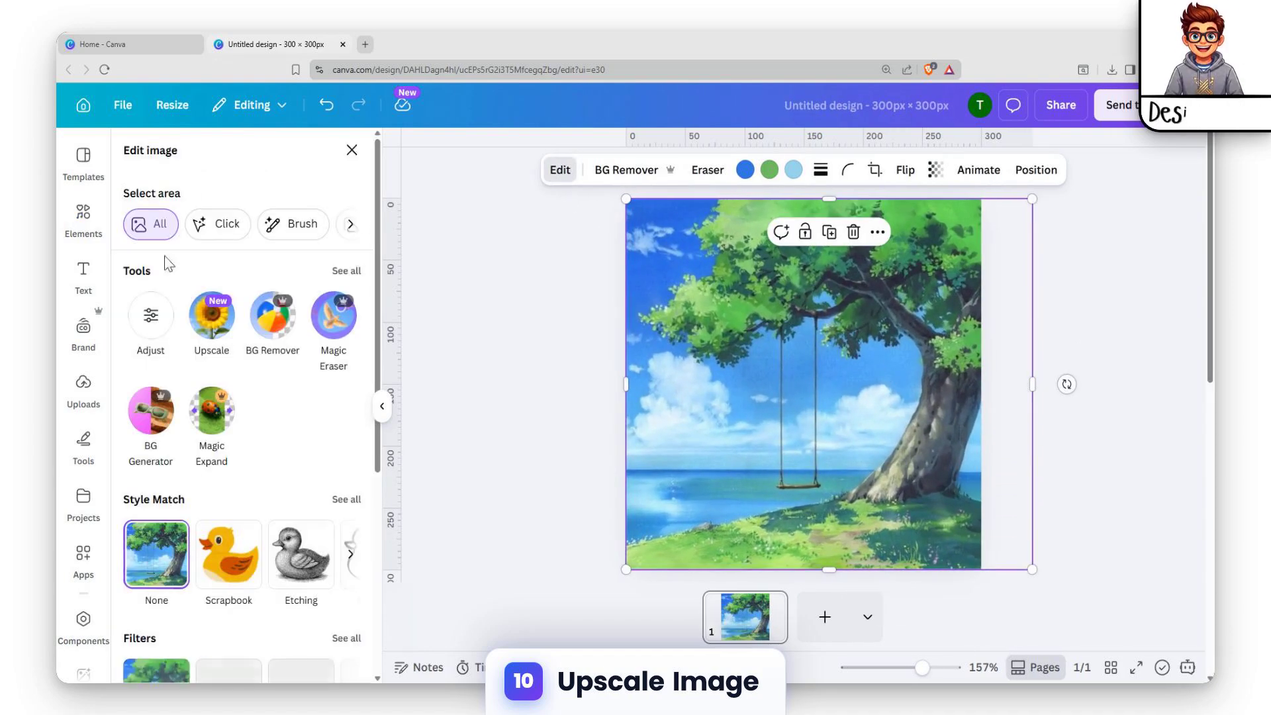
pyautogui.click(209, 324)
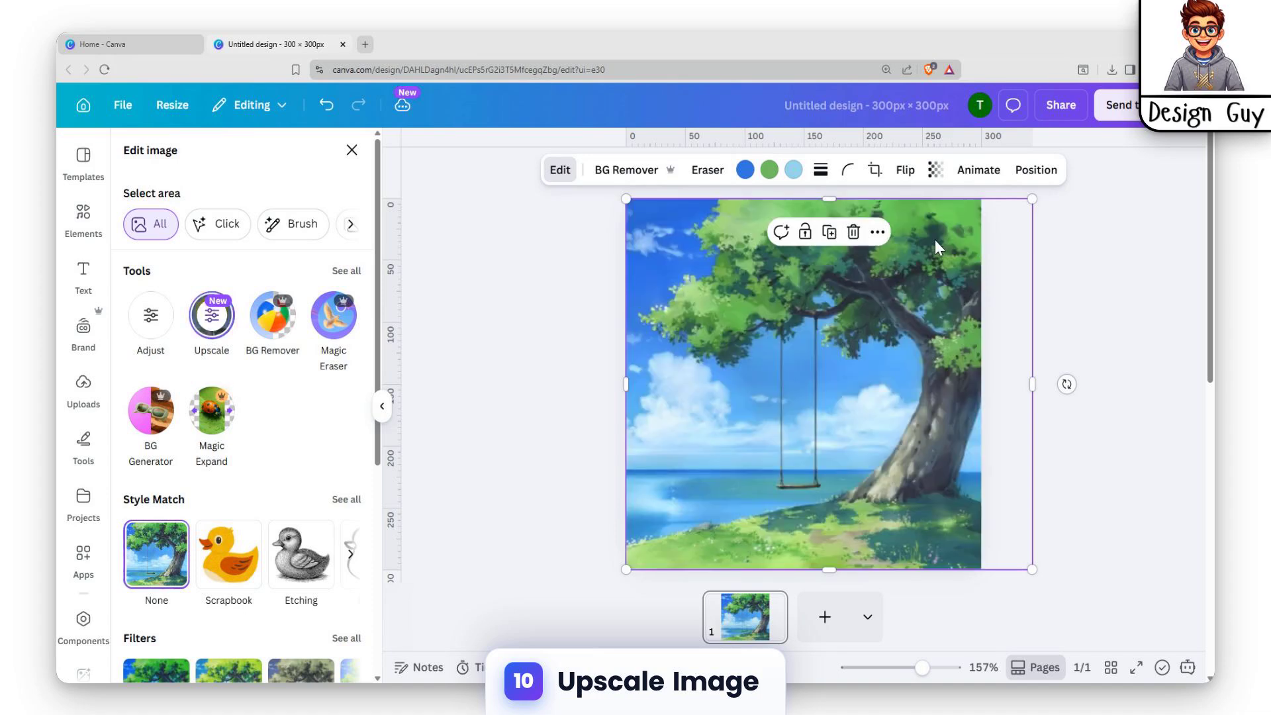
pyautogui.click(1059, 106)
pyautogui.click(935, 483)
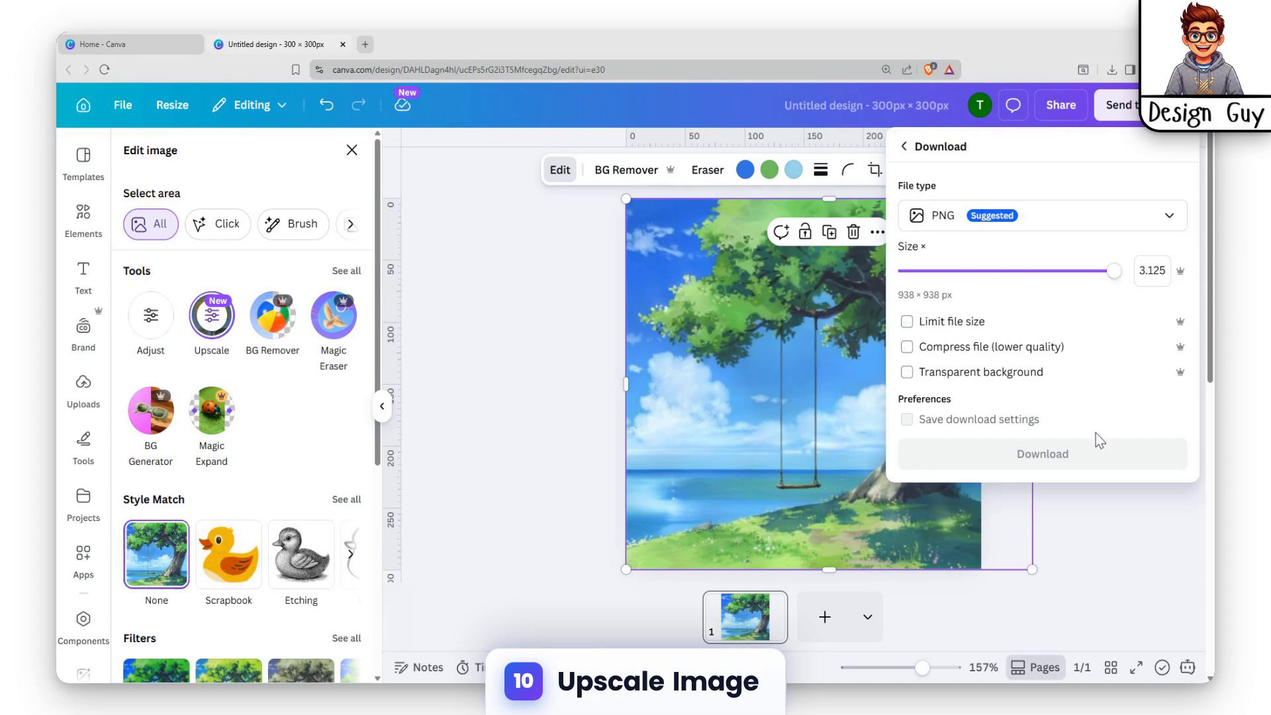
pyautogui.moveTo(1097, 284); pyautogui.dragTo(1211, 286)
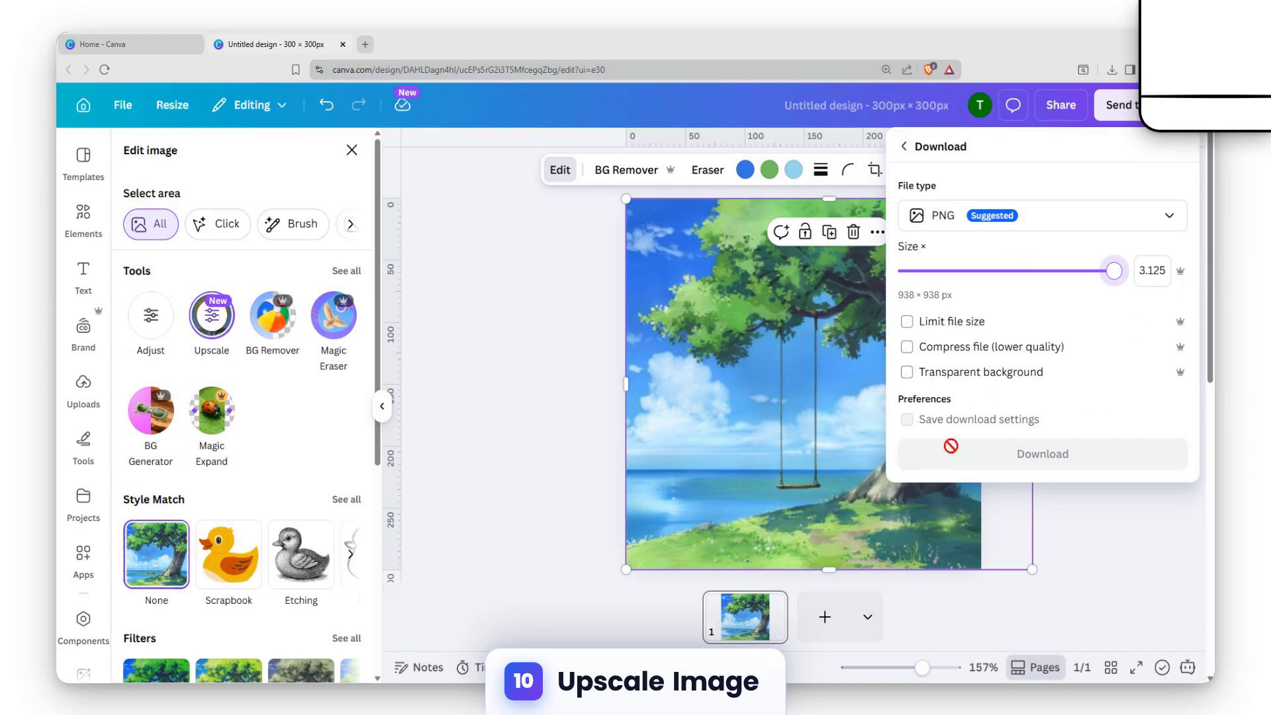
pyautogui.click(1024, 539)
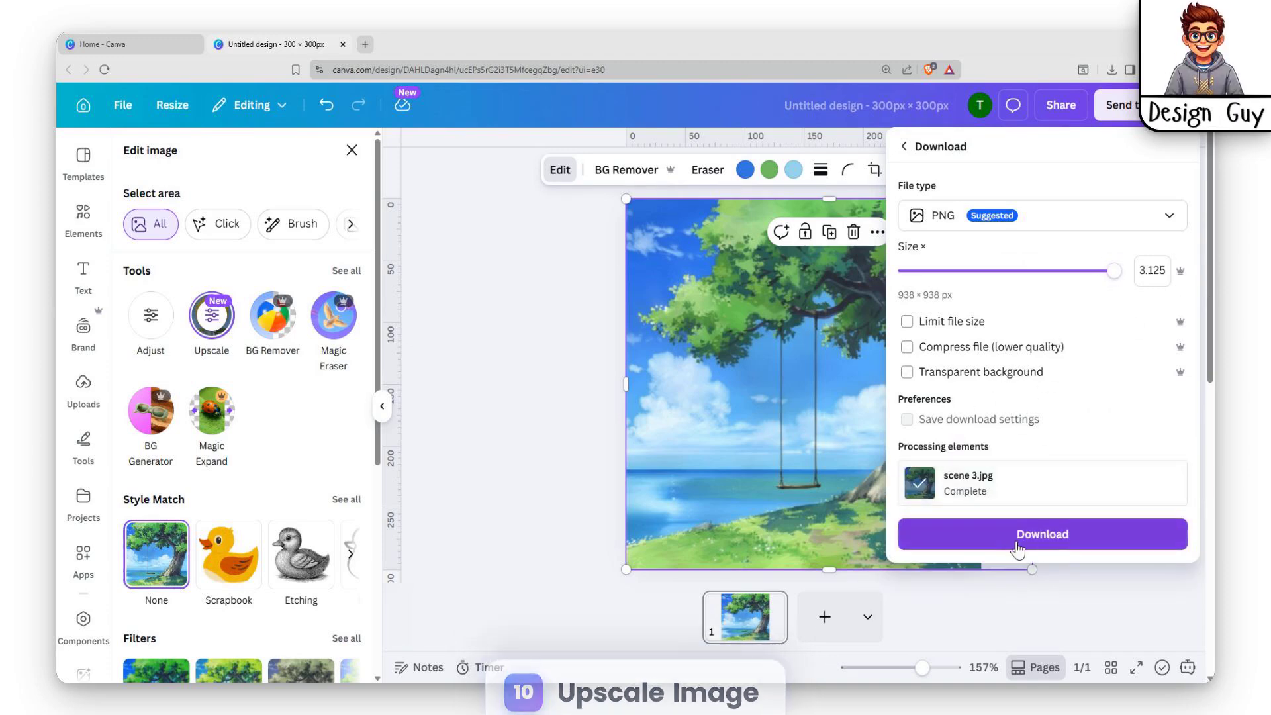
pyautogui.click(945, 535)
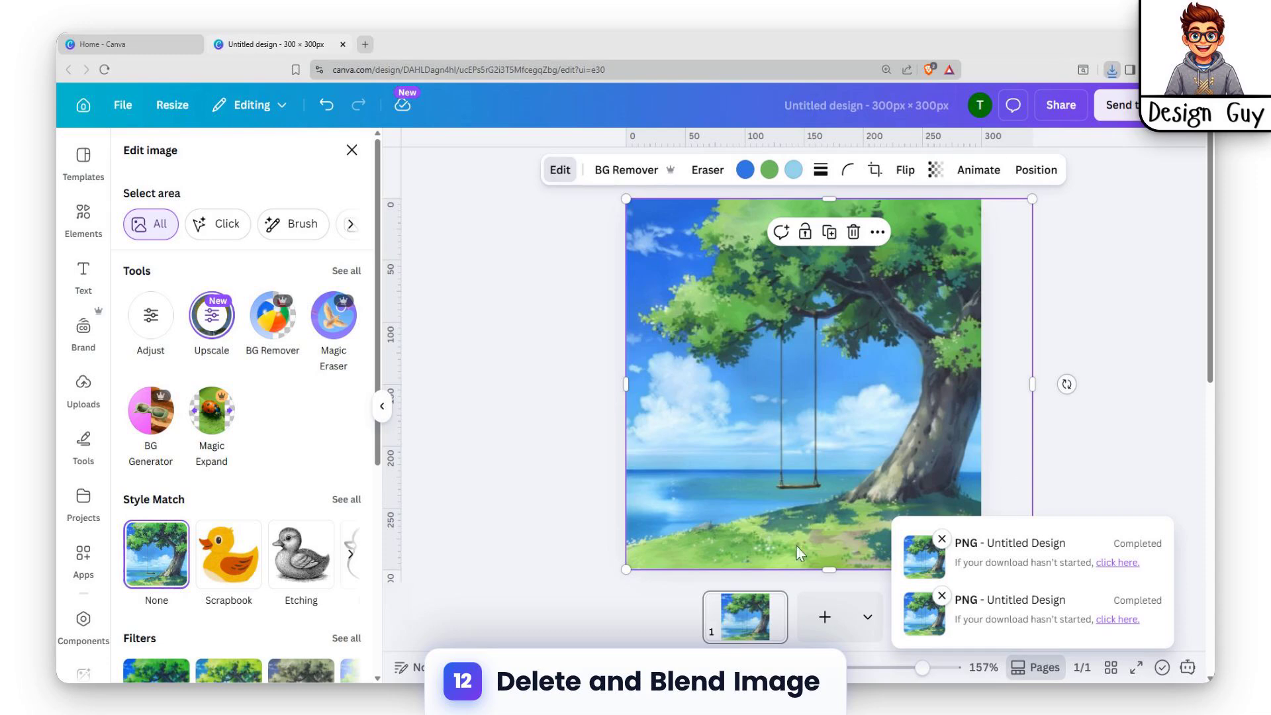
# - Delete the tree image and import the downloaded landscape and black splash PNG files onto the page
pyautogui.press('Delete')
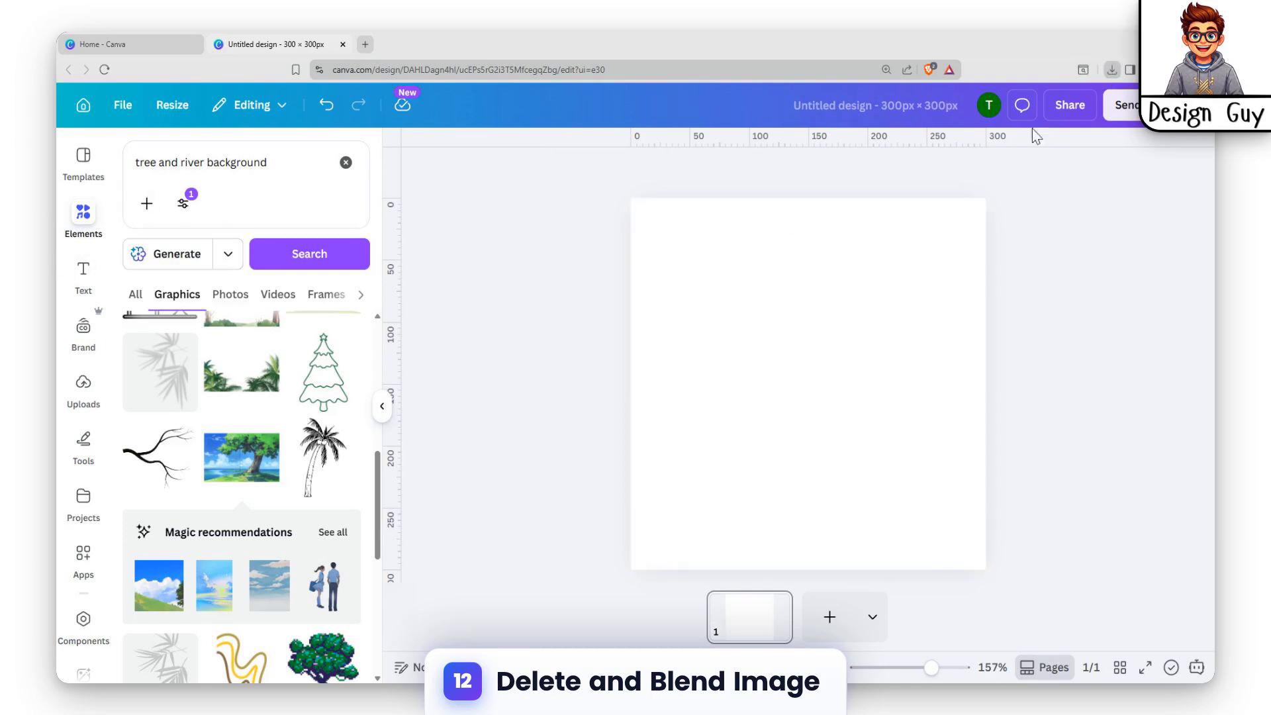
pyautogui.moveTo(985, 153)
pyautogui.mouseDown()
pyautogui.moveTo(796, 316)
pyautogui.moveTo(883, 466)
pyautogui.mouseUp()
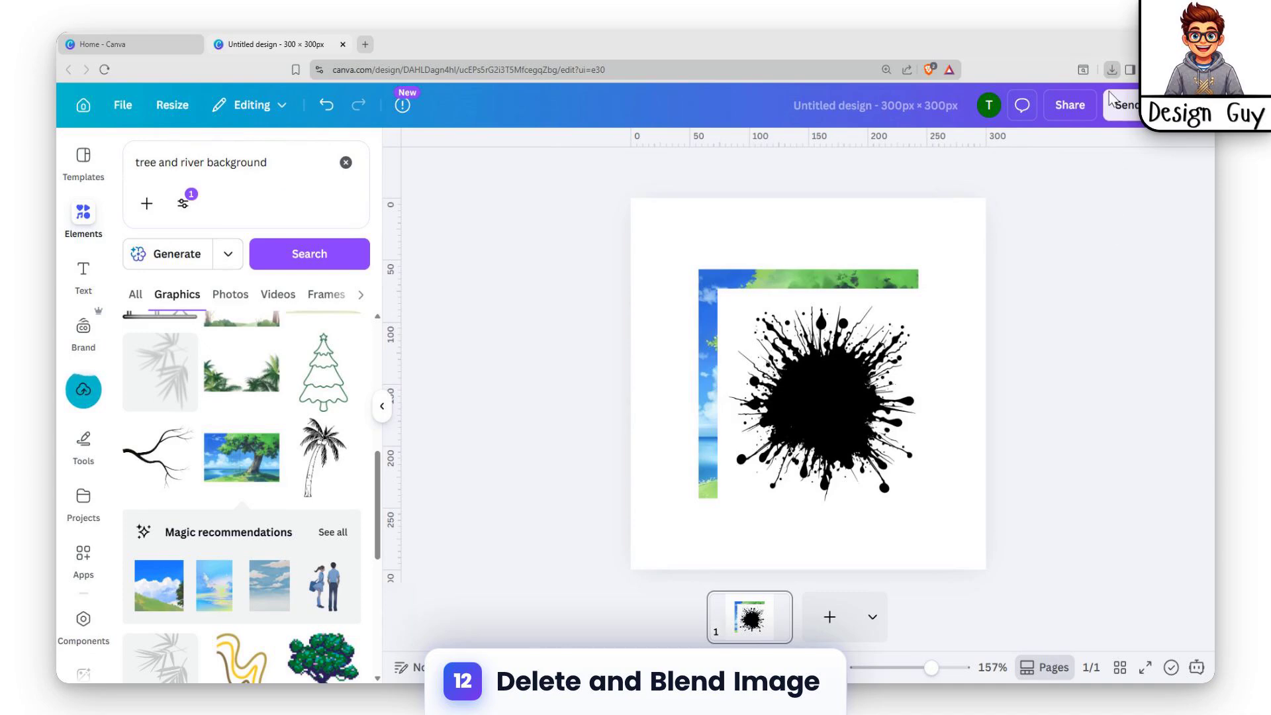
# - Search the apps for "blend image"
pyautogui.click(78, 551)
pyautogui.click(156, 164)
pyautogui.write('blen')
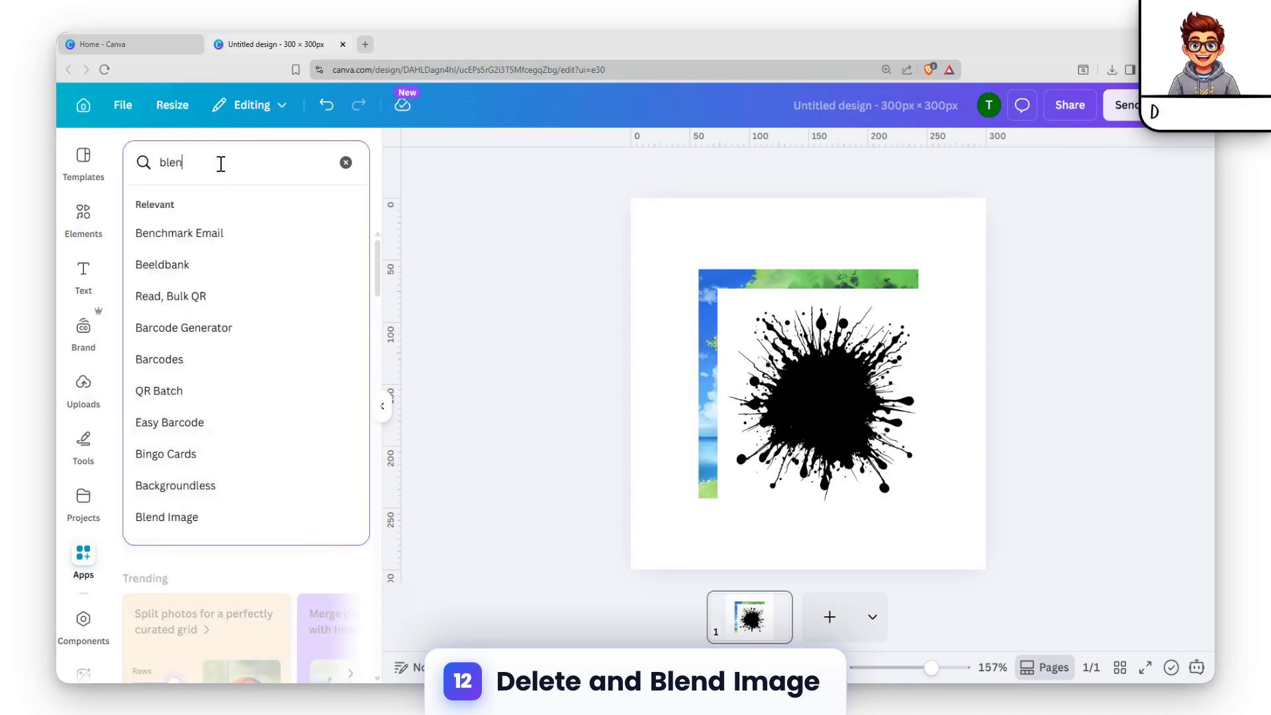
pyautogui.write('d image')
pyautogui.press('Return')
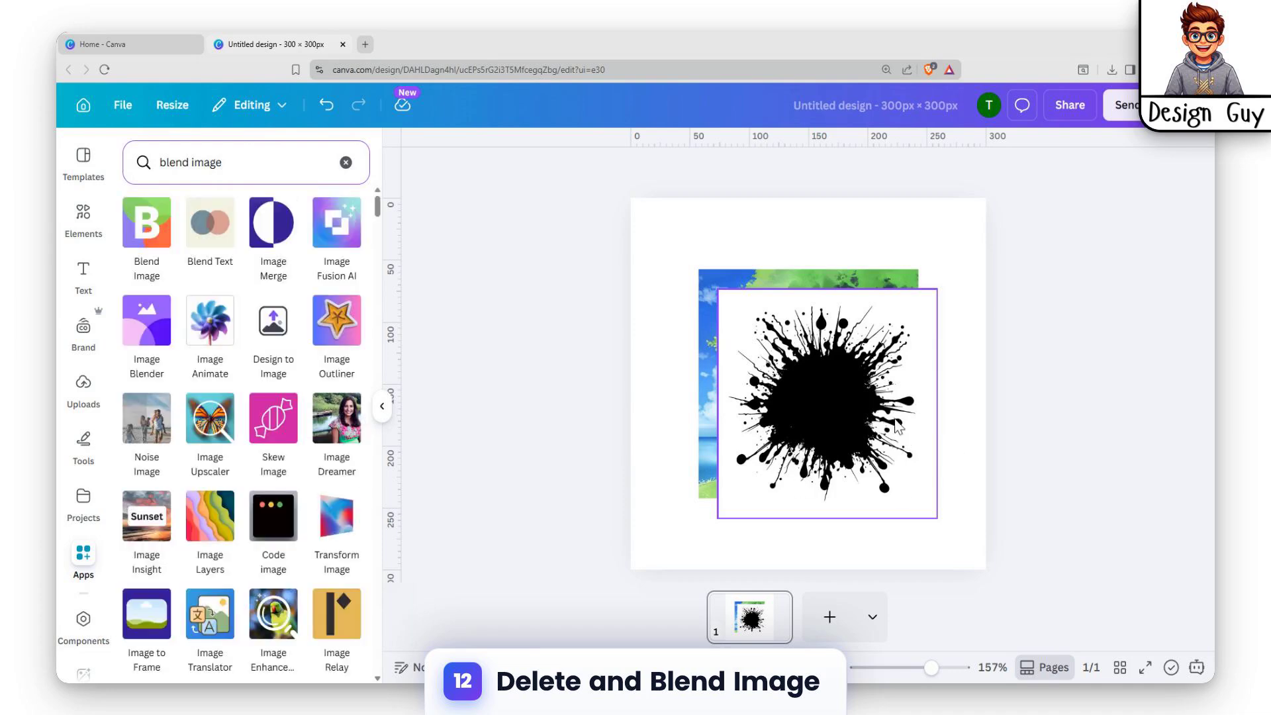
# - In the Blend Image app, set the black splash as the top layer and the tree landscape as the bottom layer
pyautogui.click(838, 413)
pyautogui.click(154, 237)
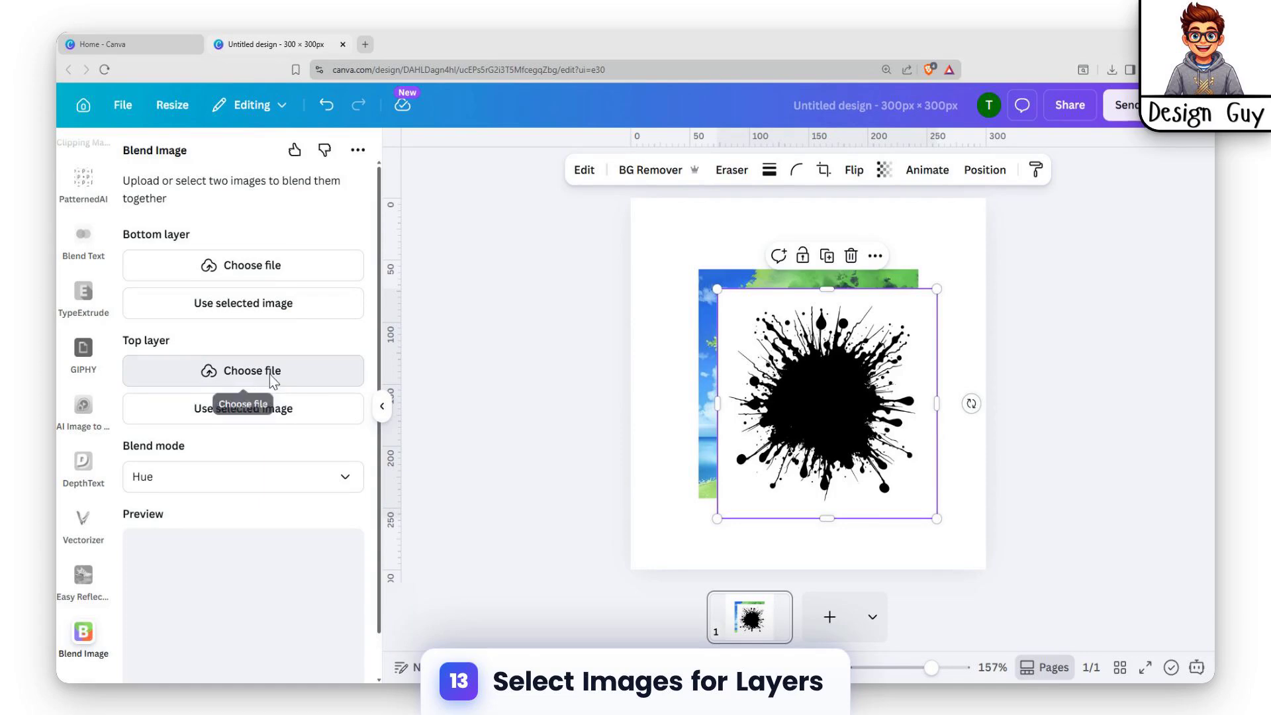
pyautogui.click(296, 419)
pyautogui.click(708, 305)
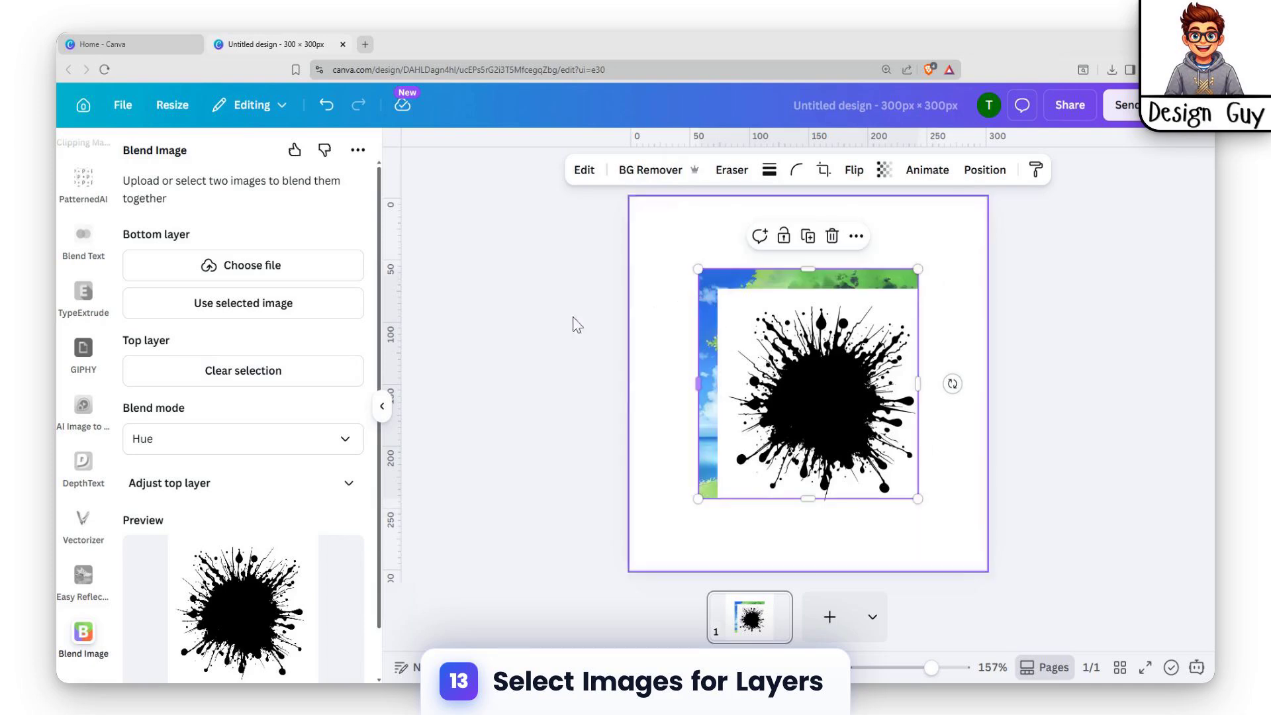
pyautogui.click(237, 308)
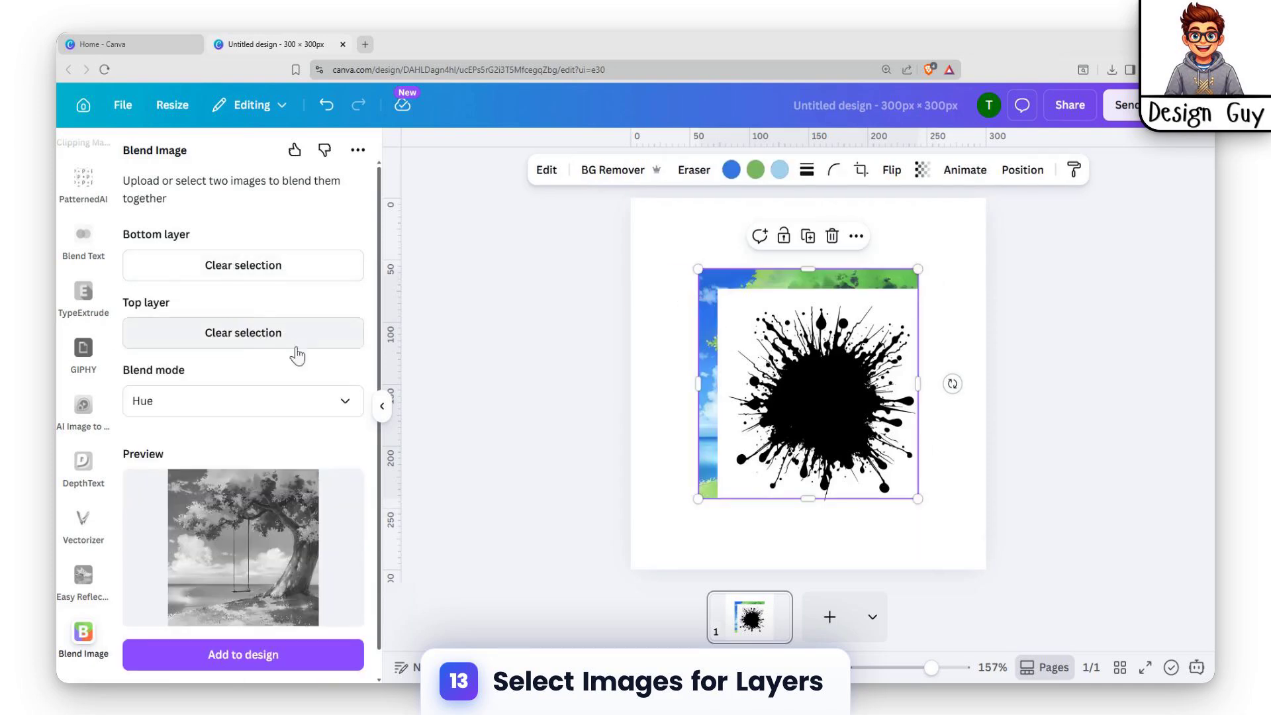
# - Try the Difference blend mode, settle on Screen and add the blended image to the design
pyautogui.click(252, 413)
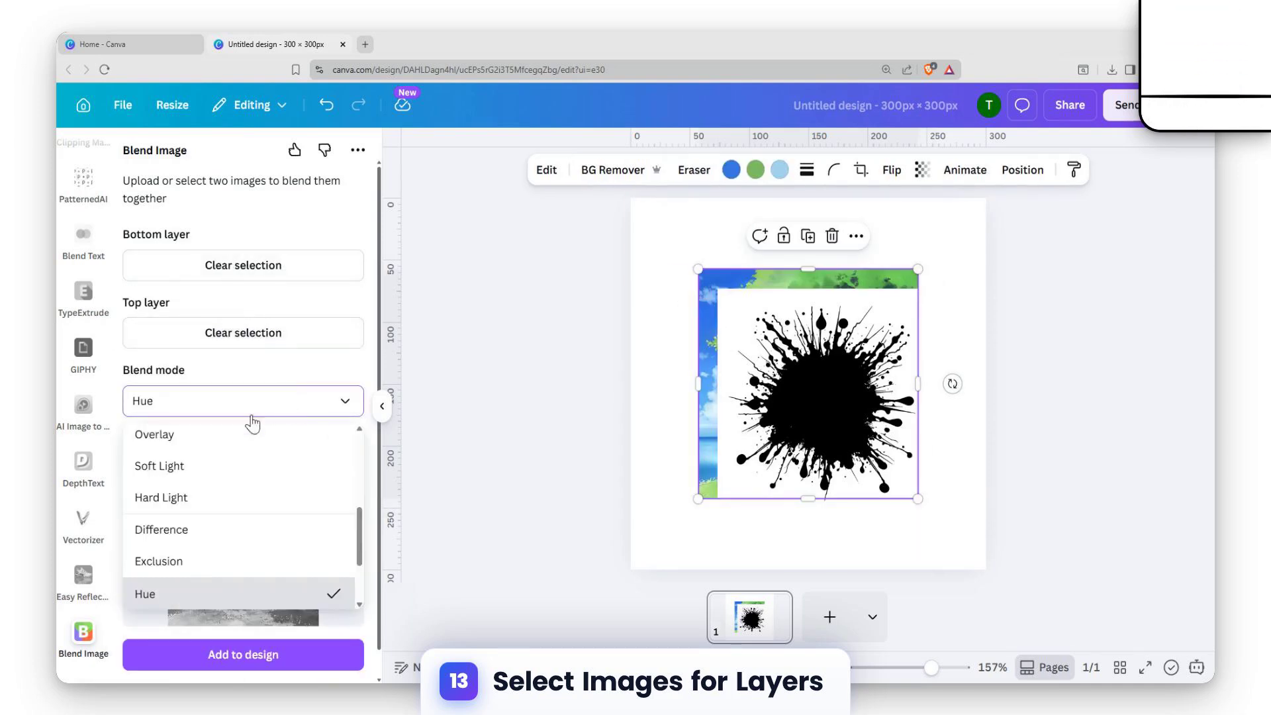
pyautogui.click(192, 529)
pyautogui.click(263, 412)
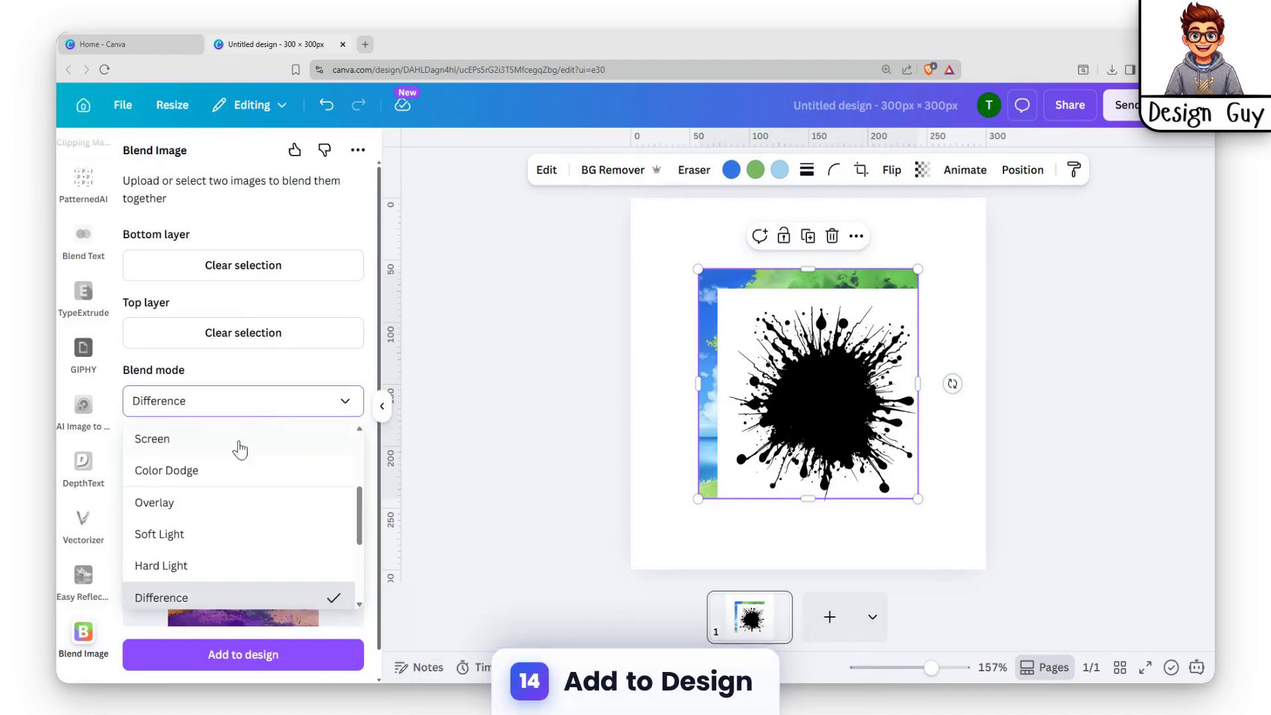
pyautogui.click(180, 439)
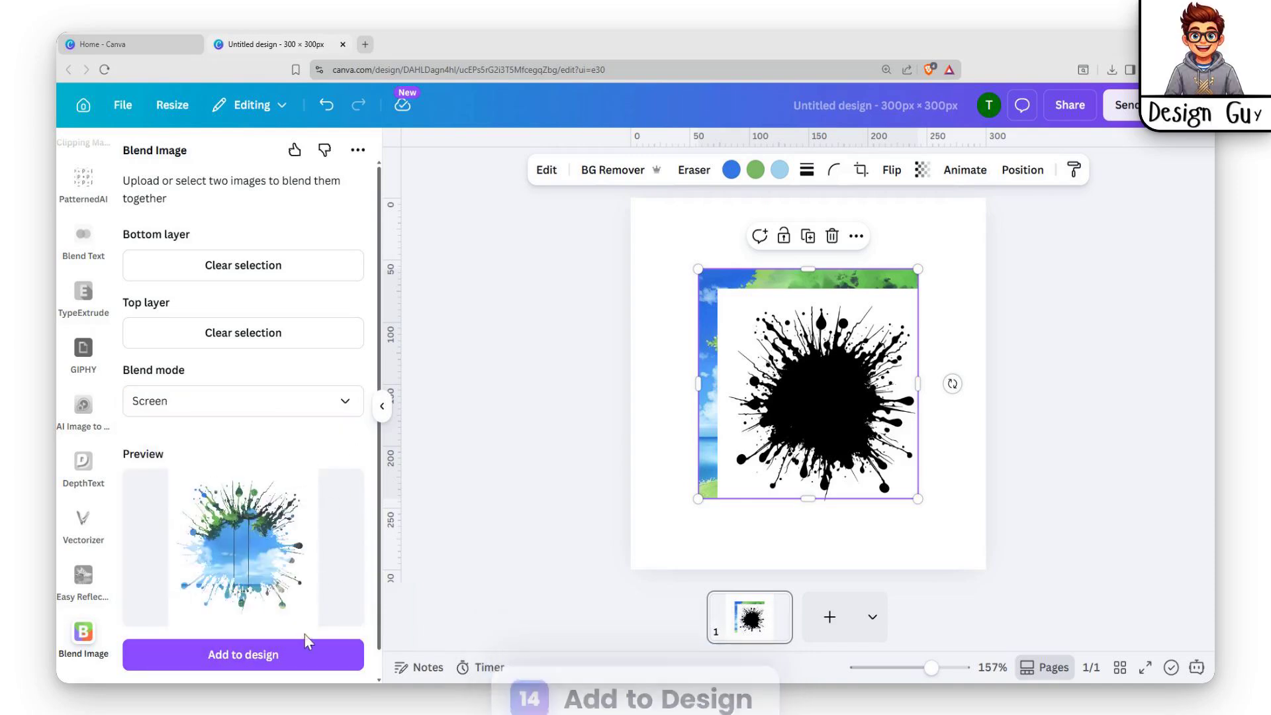
pyautogui.click(262, 664)
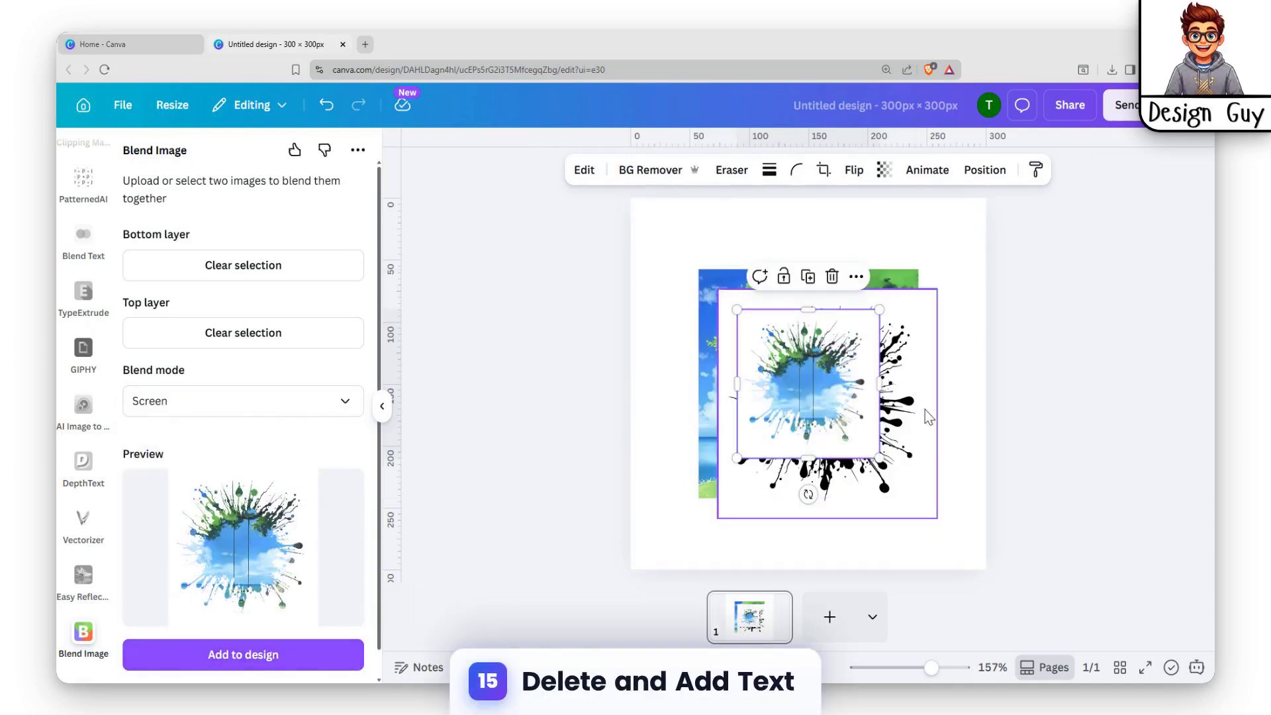
# - Delete the original landscape and black splash images, keeping only the blended image
pyautogui.press('Delete')
pyautogui.click(913, 273)
pyautogui.press('Delete')
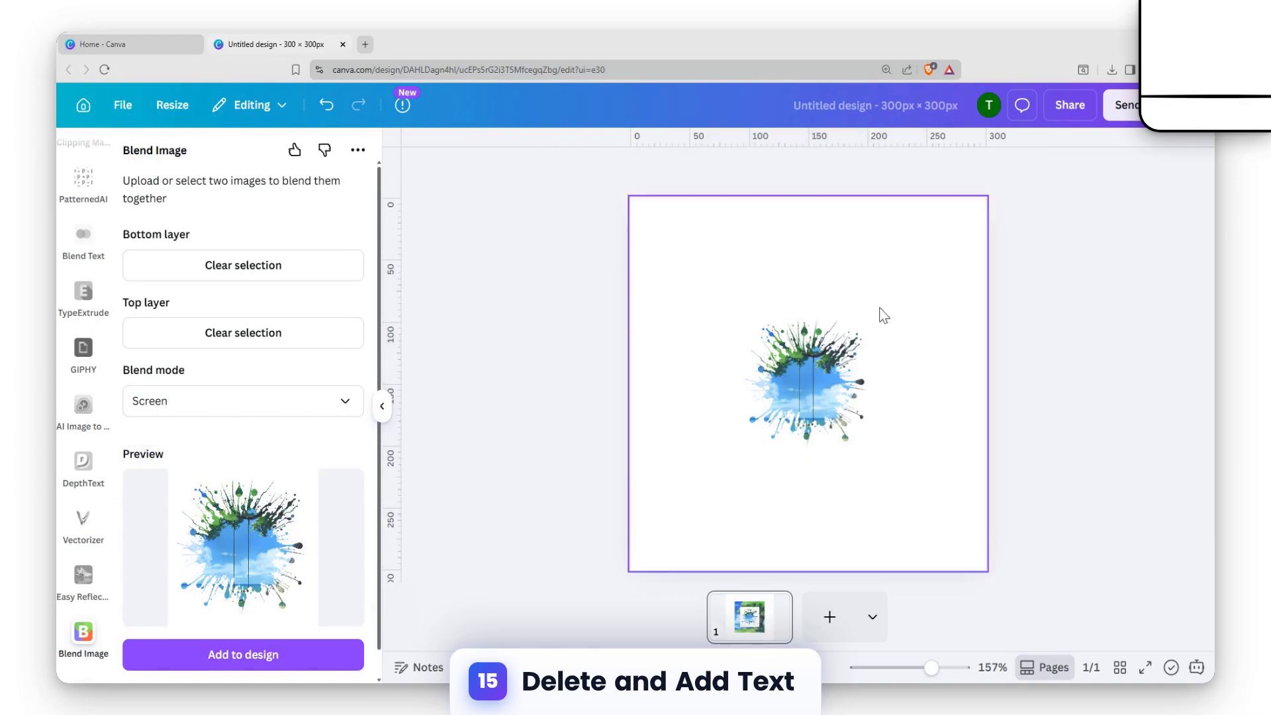
# - Move the blended image to the page's top-left corner and enlarge it to fill the whole page
pyautogui.moveTo(833, 330); pyautogui.dragTo(728, 220)
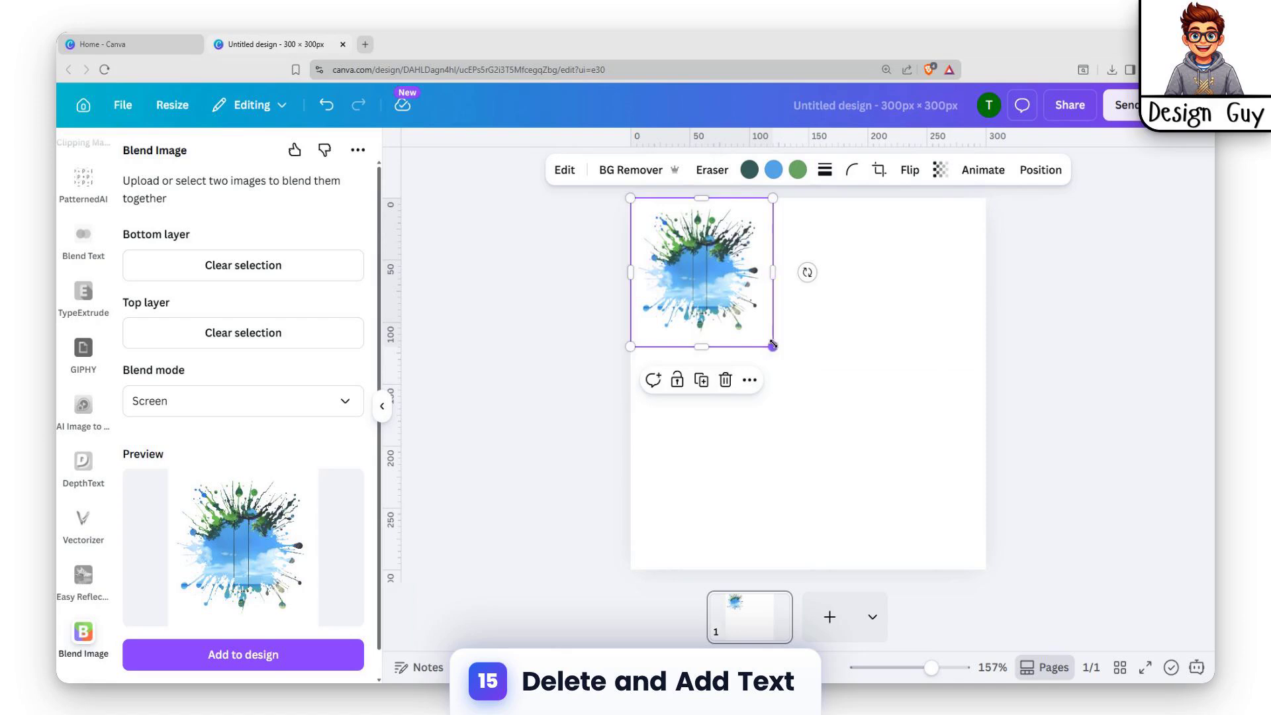
pyautogui.moveTo(772, 345); pyautogui.dragTo(1004, 553)
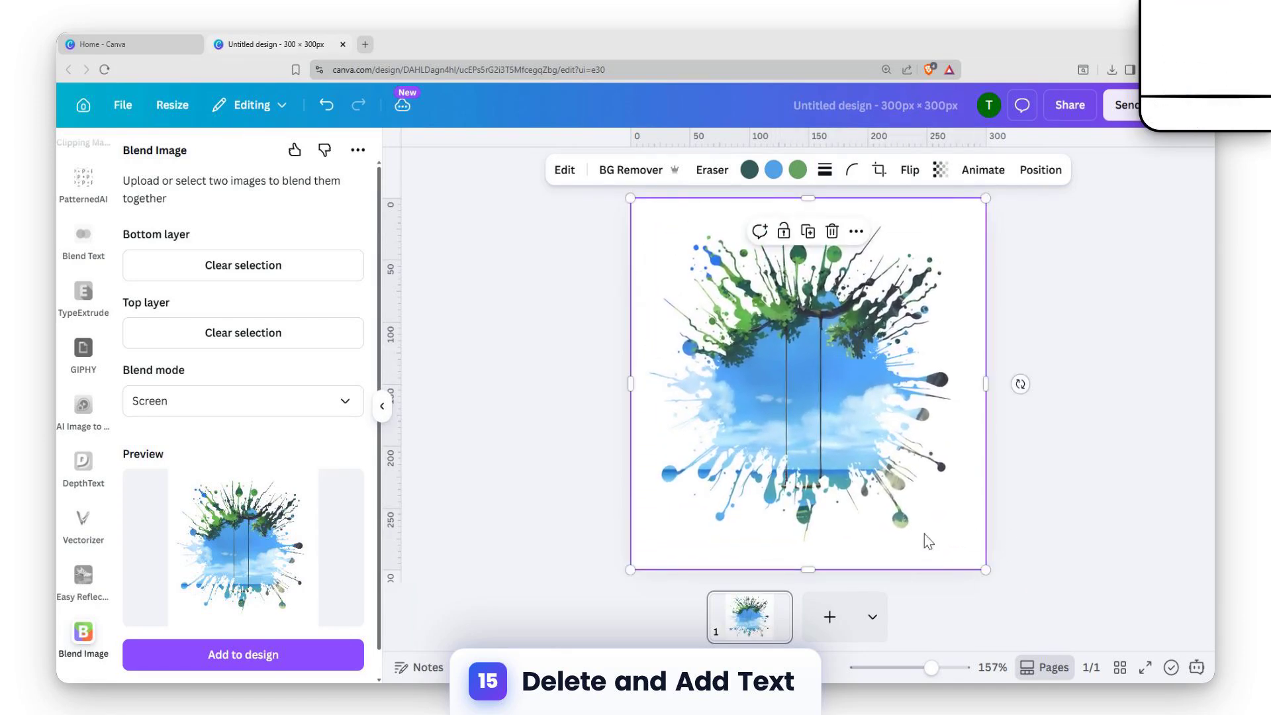
pyautogui.click(439, 268)
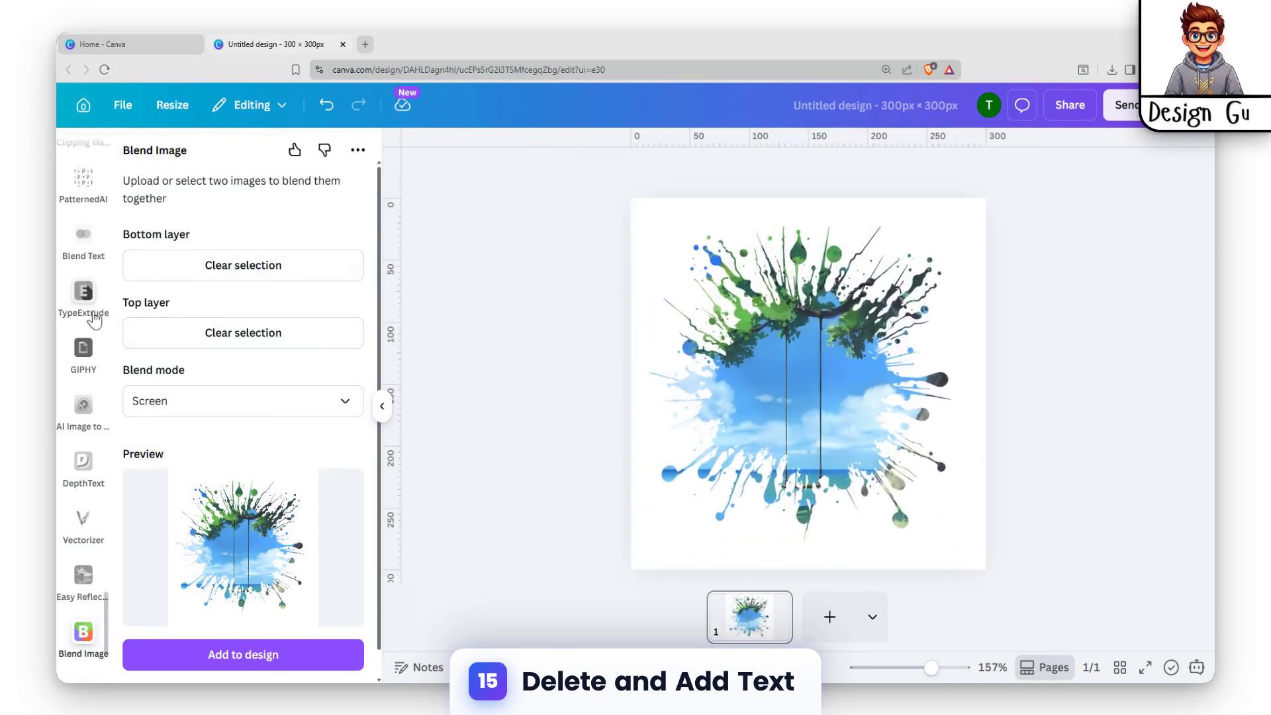
# - Add a heading reading "SPLASH PAINT EFFECT" in capitals over the middle of the blended splash image
pyautogui.click(83, 240)
pyautogui.scroll(5, 104, 268)
pyautogui.scroll(10, 105, 272)
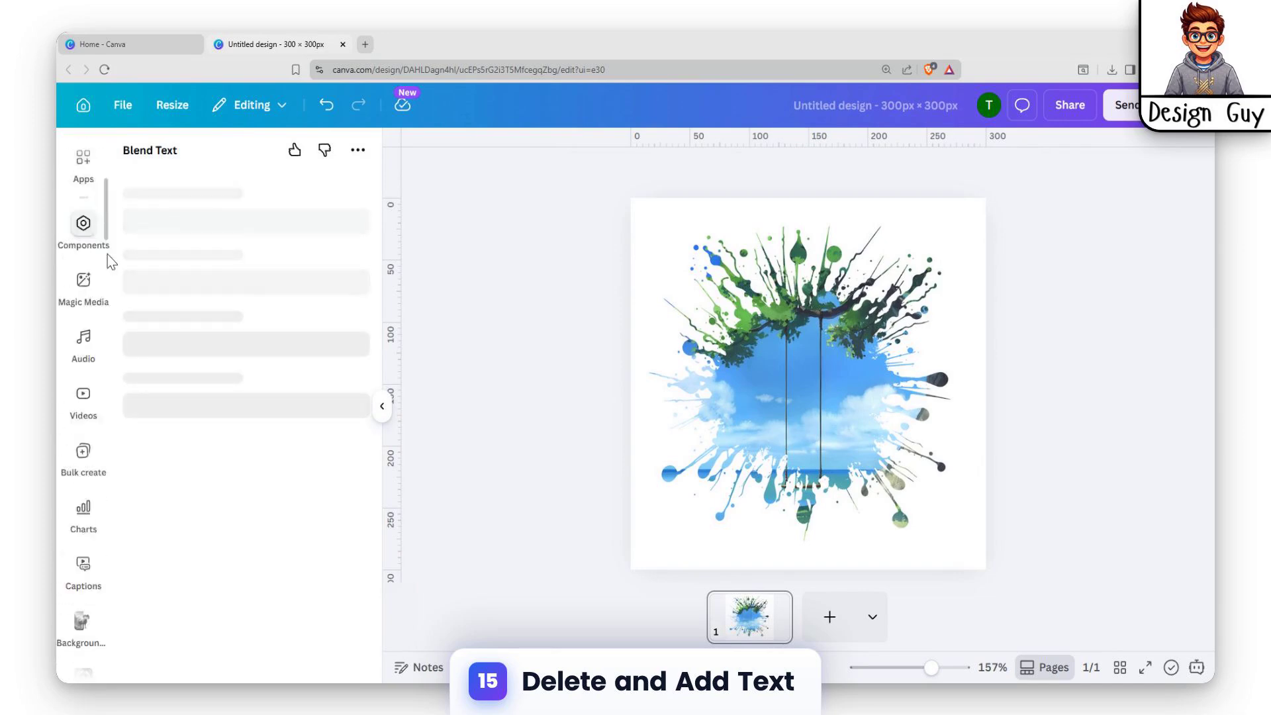
pyautogui.click(84, 213)
pyautogui.click(283, 170)
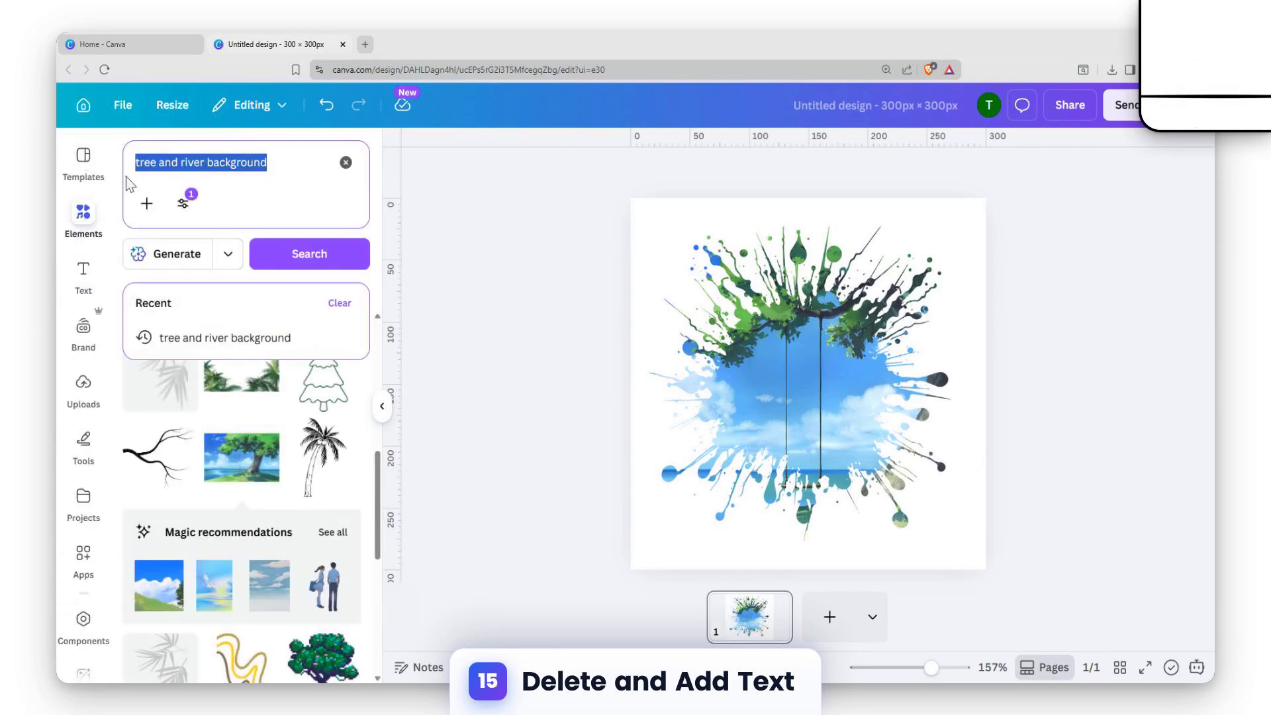
pyautogui.click(83, 272)
pyautogui.click(295, 170)
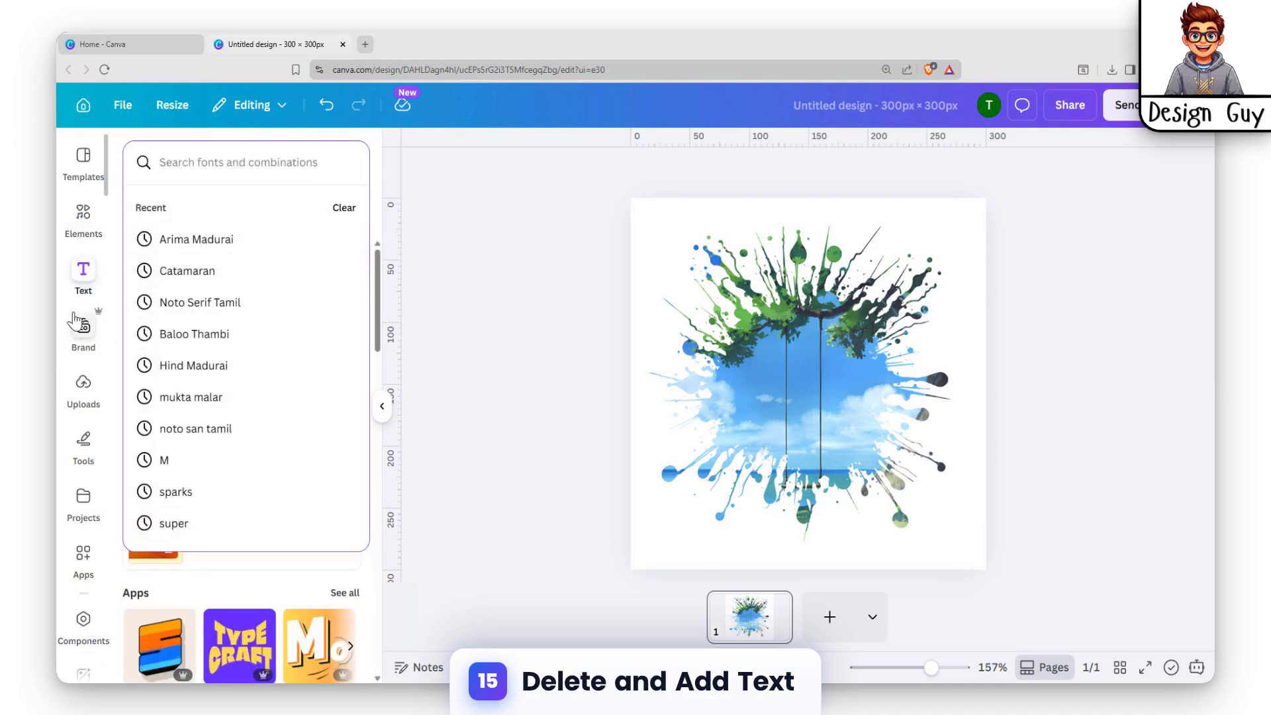
pyautogui.click(162, 372)
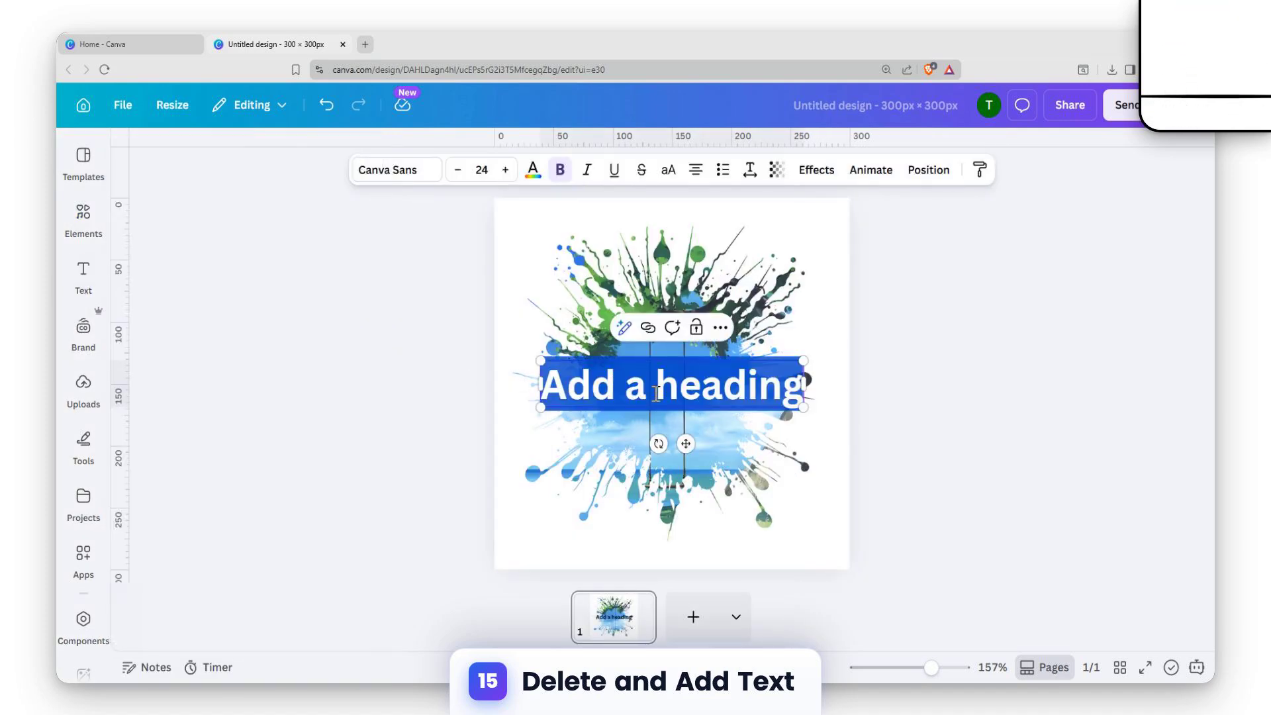
pyautogui.write('SPLA')
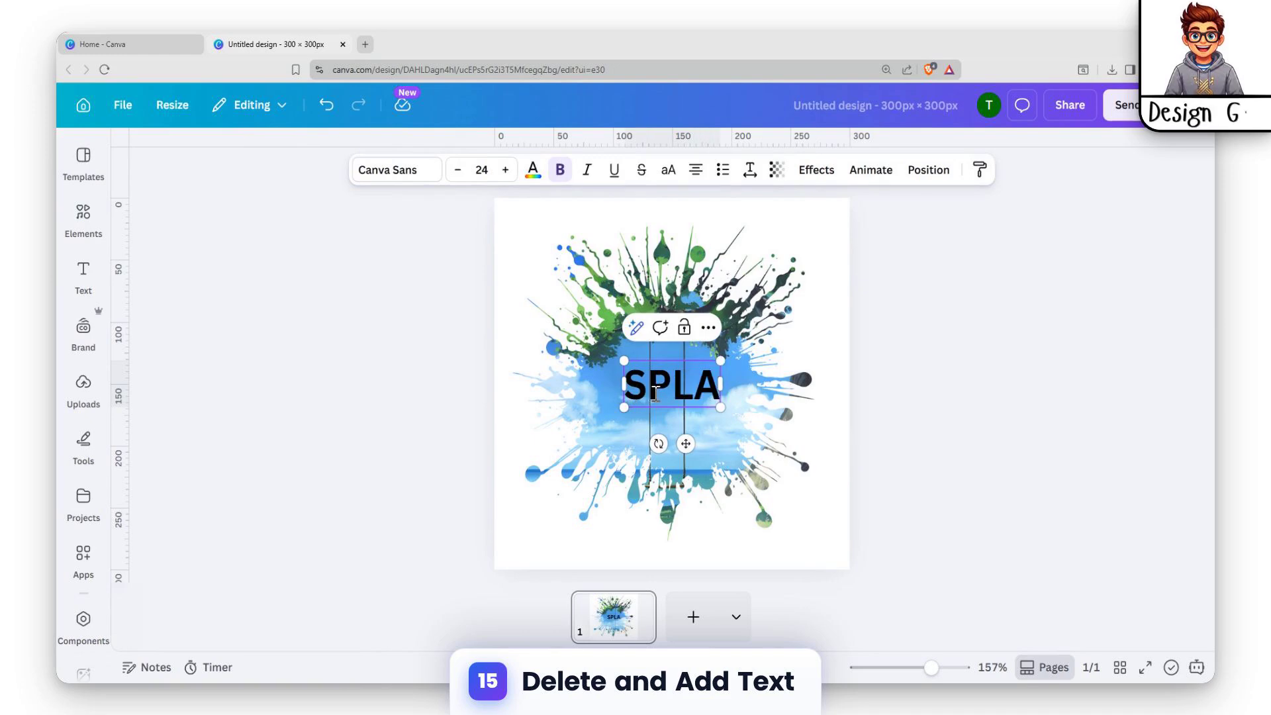
pyautogui.write('SH ')
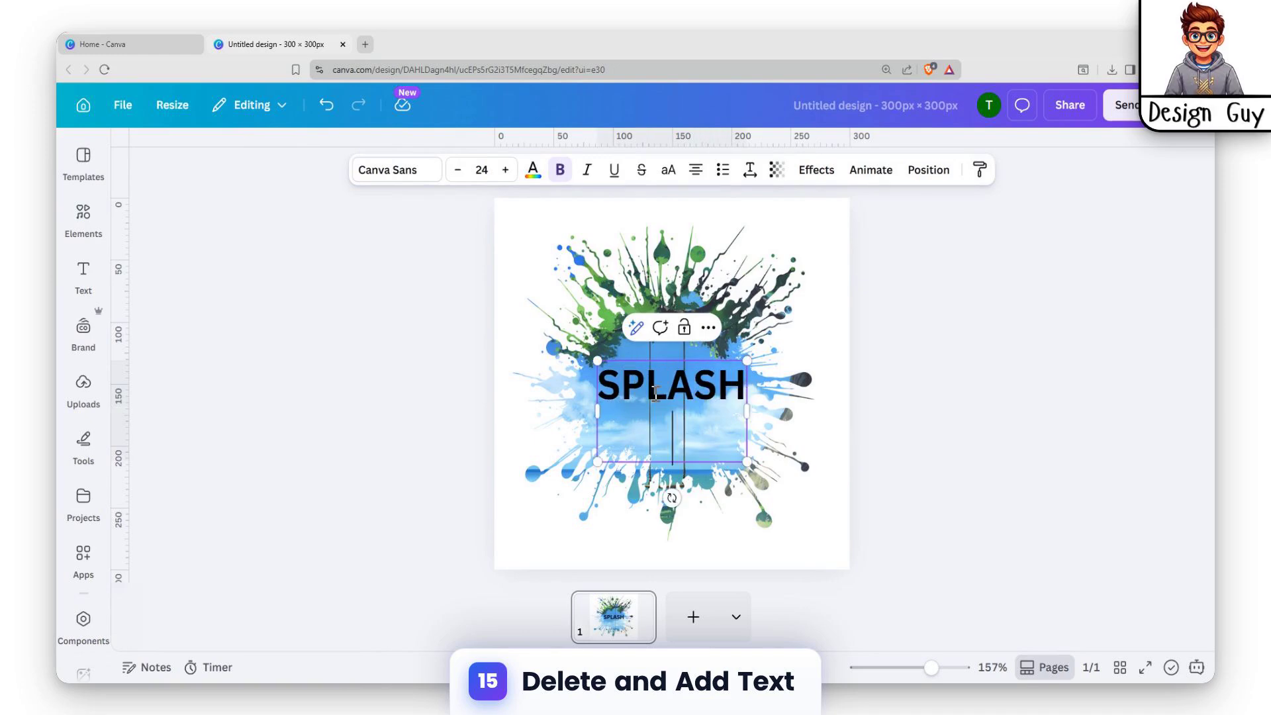
pyautogui.write('PAINT')
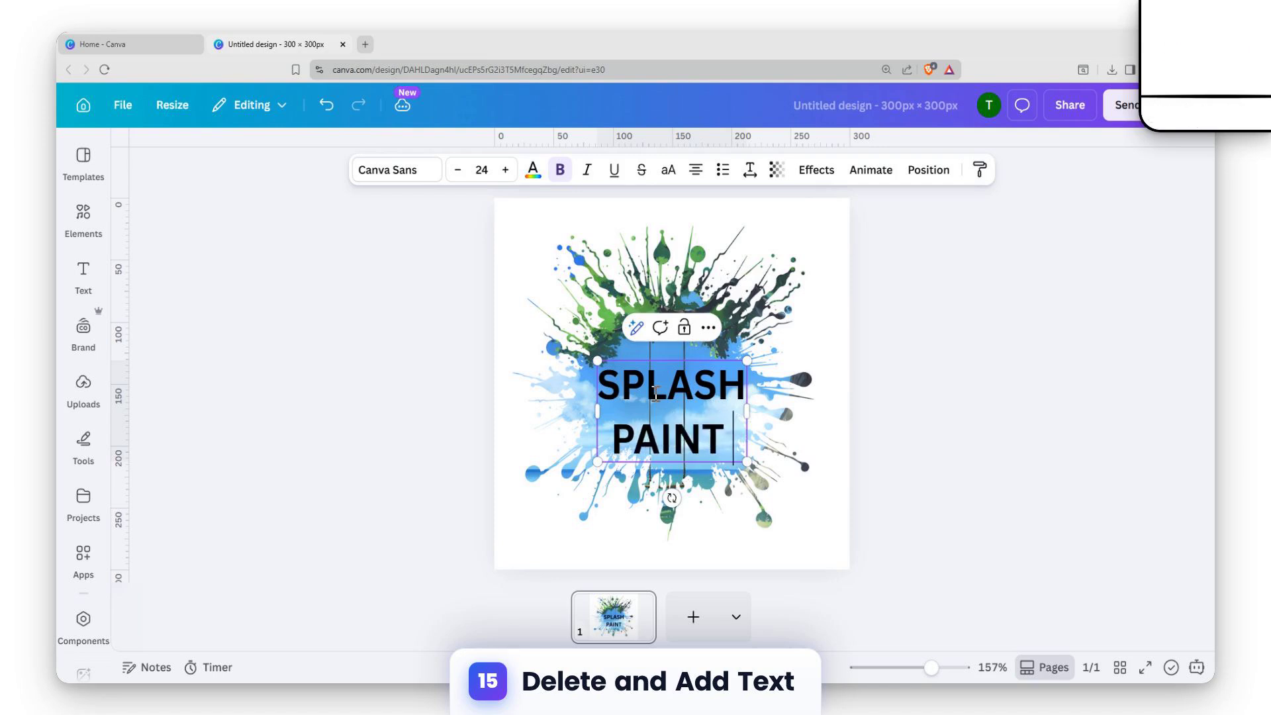
pyautogui.write(' EFFECT')
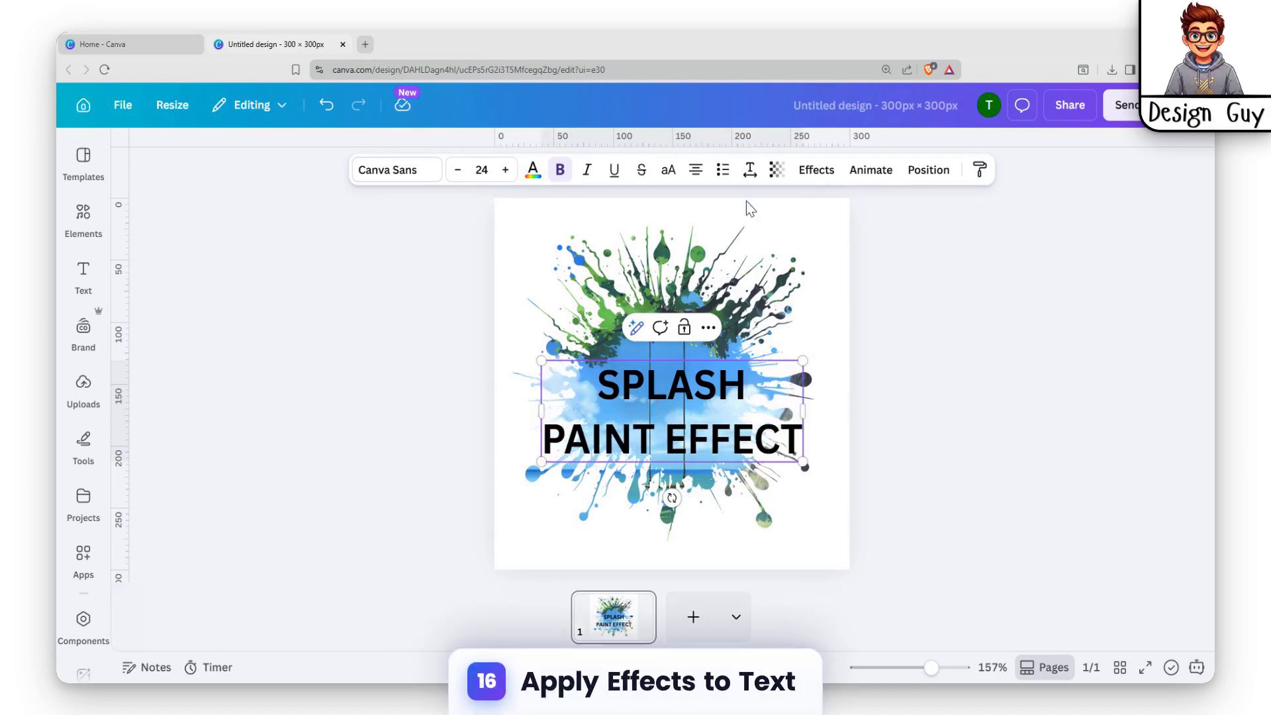
# - Move the heading slightly up over the splash and apply the Hollow text effect to it
pyautogui.click(735, 298)
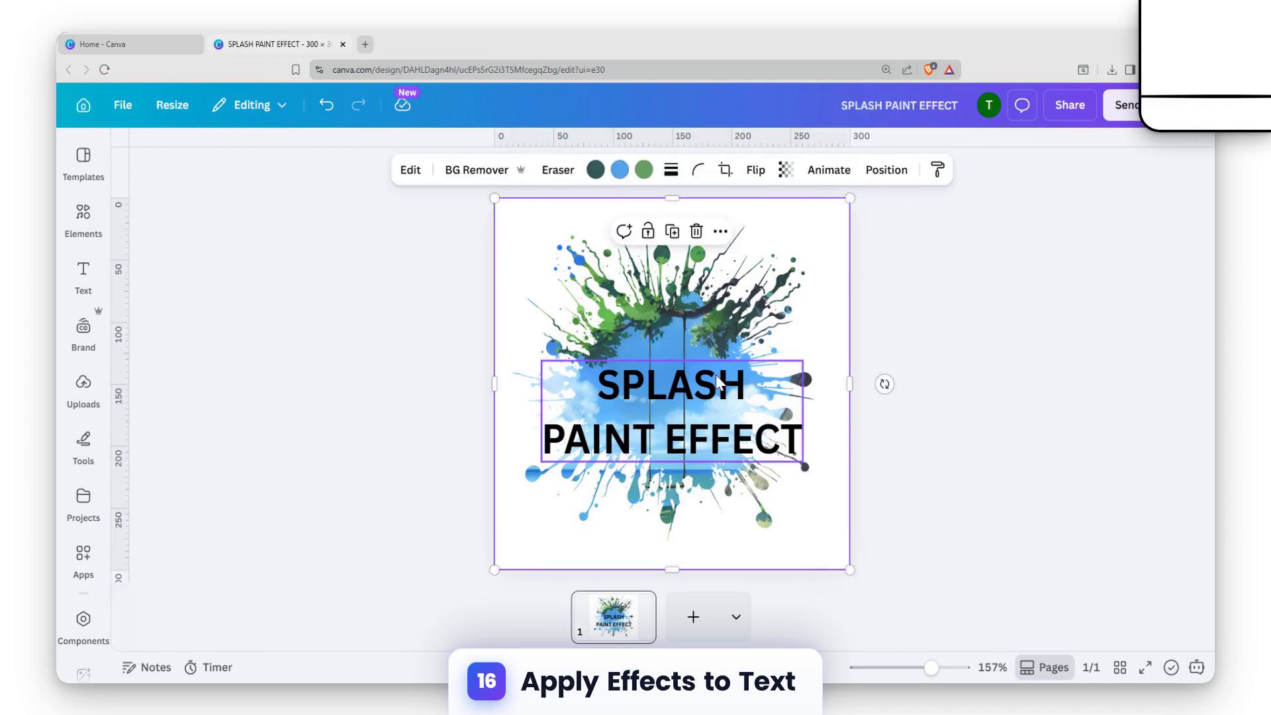
pyautogui.moveTo(726, 384); pyautogui.dragTo(726, 366)
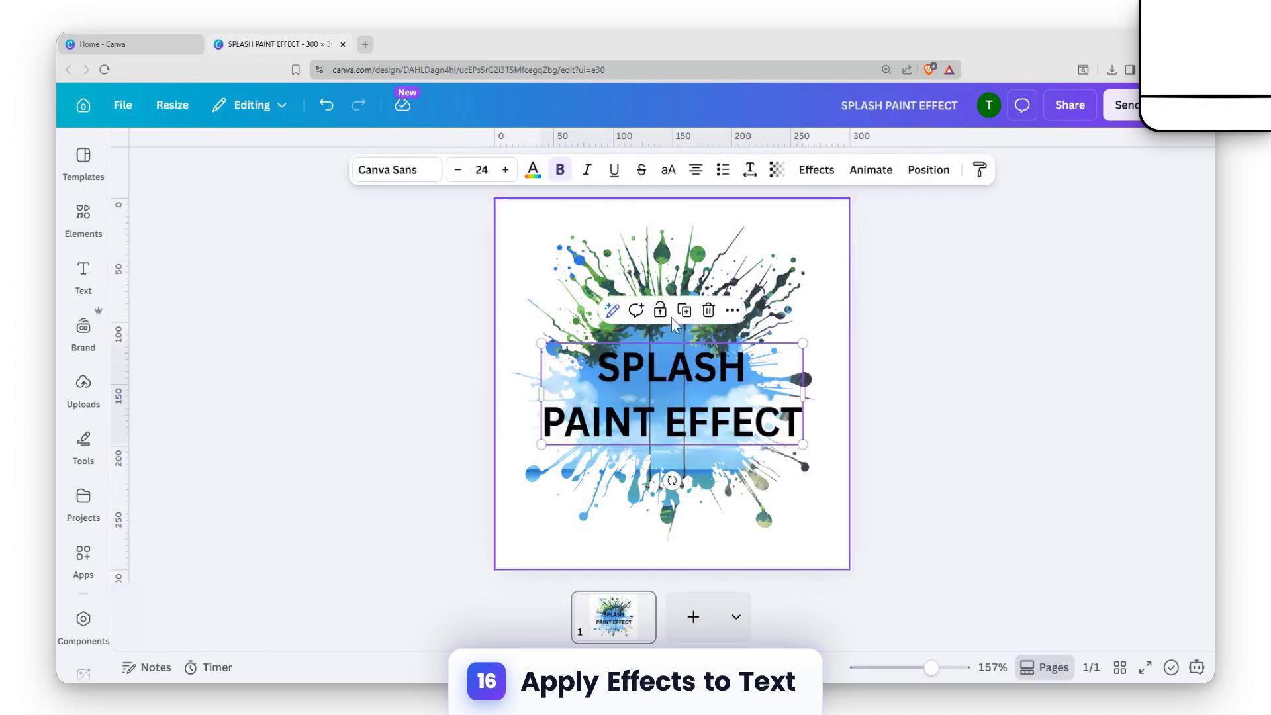
pyautogui.click(816, 169)
pyautogui.click(161, 490)
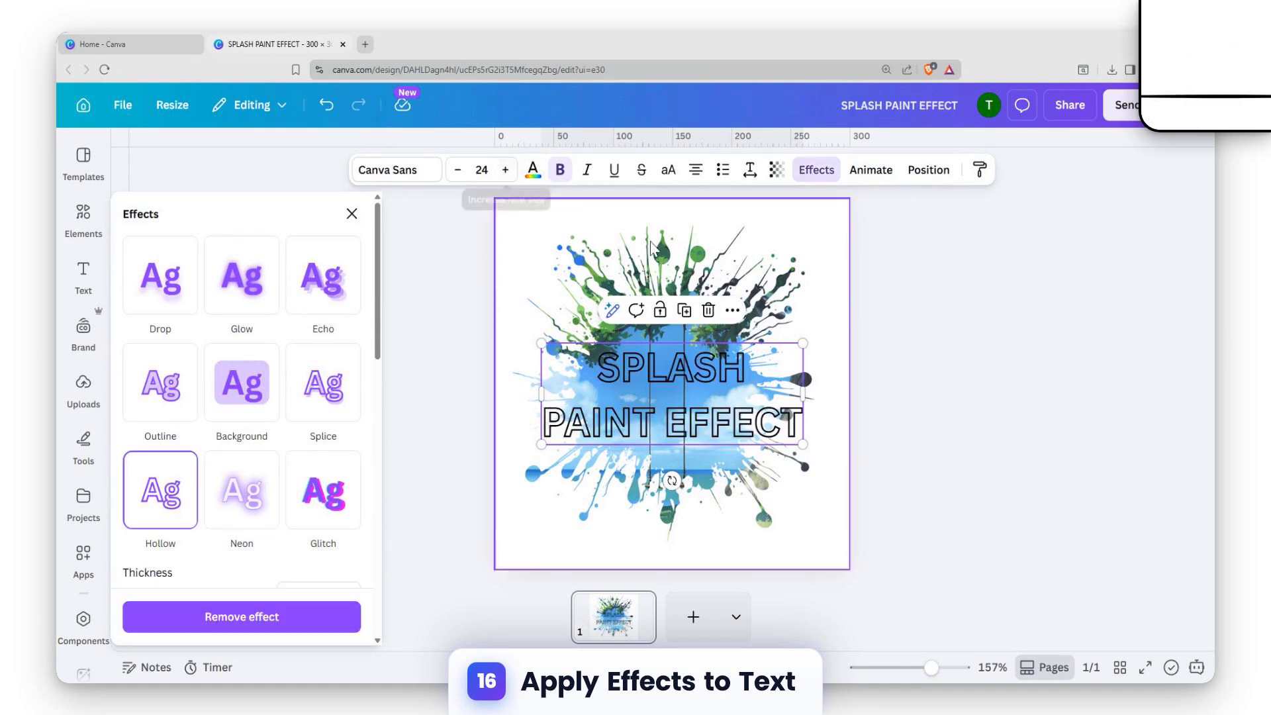
pyautogui.click(738, 368)
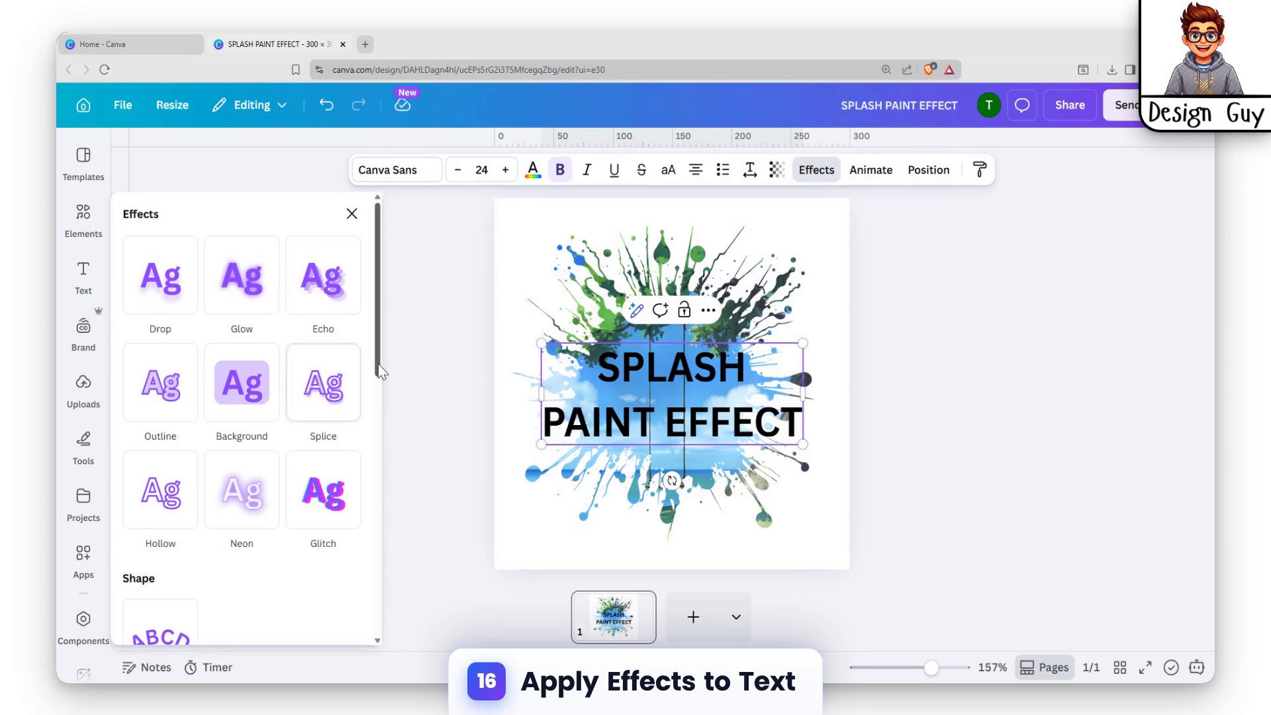
pyautogui.click(169, 501)
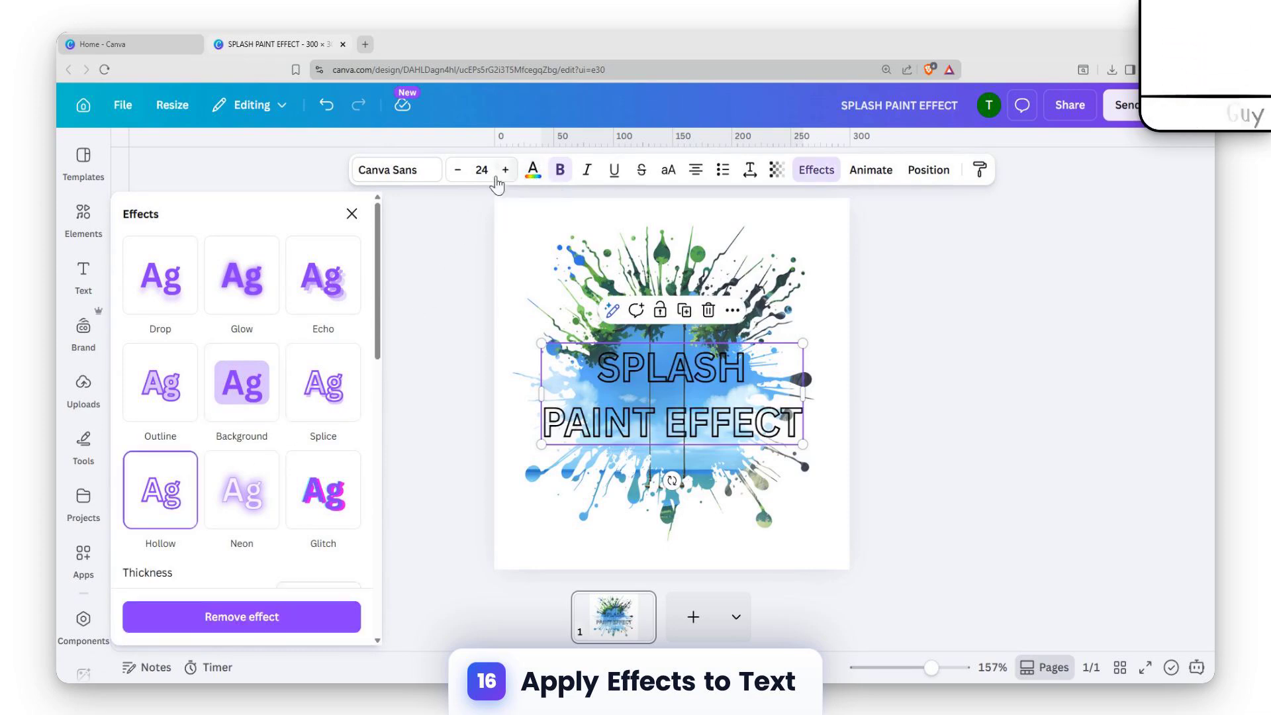
# - Colour the heading text with the default red-to-orange gradient
pyautogui.click(533, 169)
pyautogui.scroll(-5, 199, 450)
pyautogui.click(181, 584)
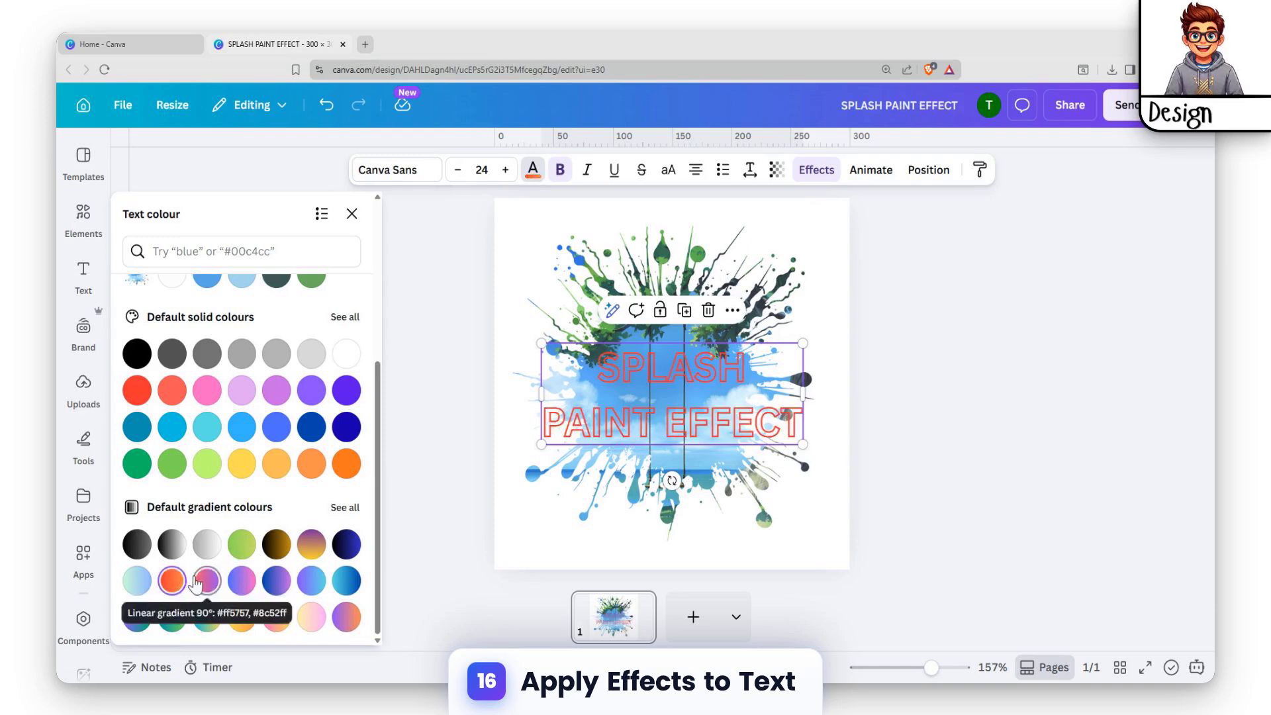
pyautogui.click(697, 427)
pyautogui.click(697, 427)
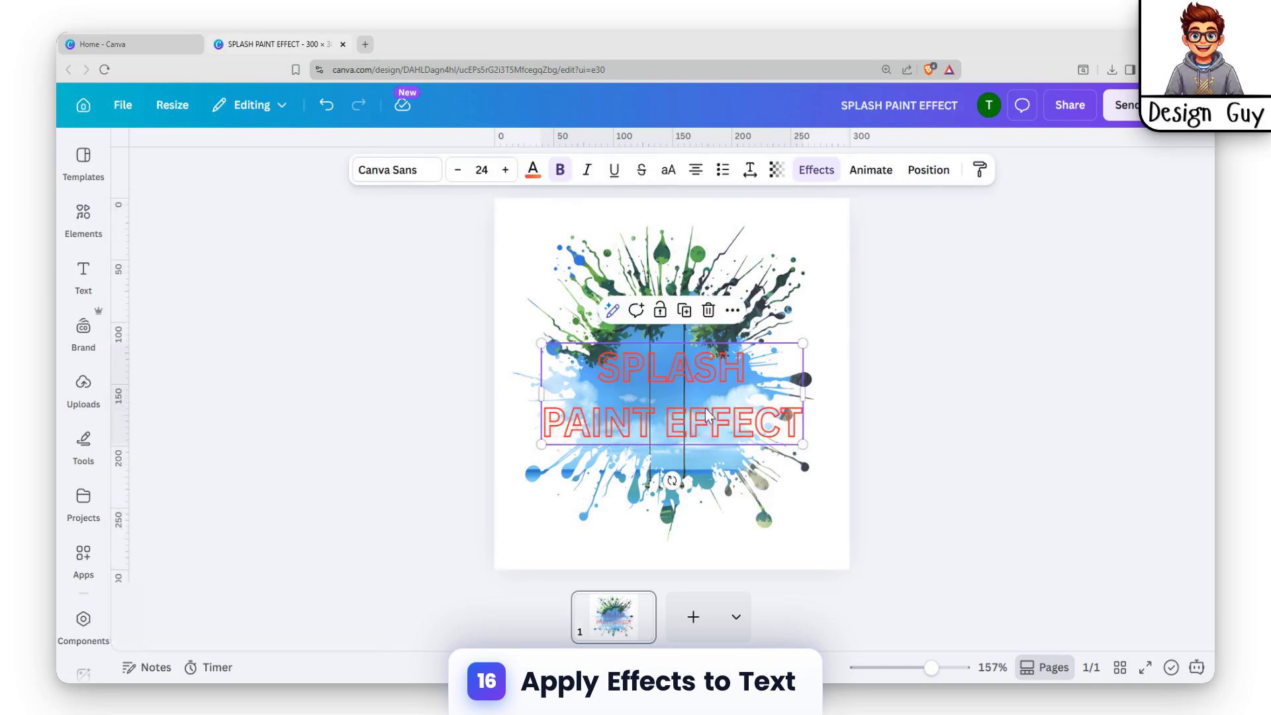
pyautogui.moveTo(696, 427); pyautogui.dragTo(679, 397)
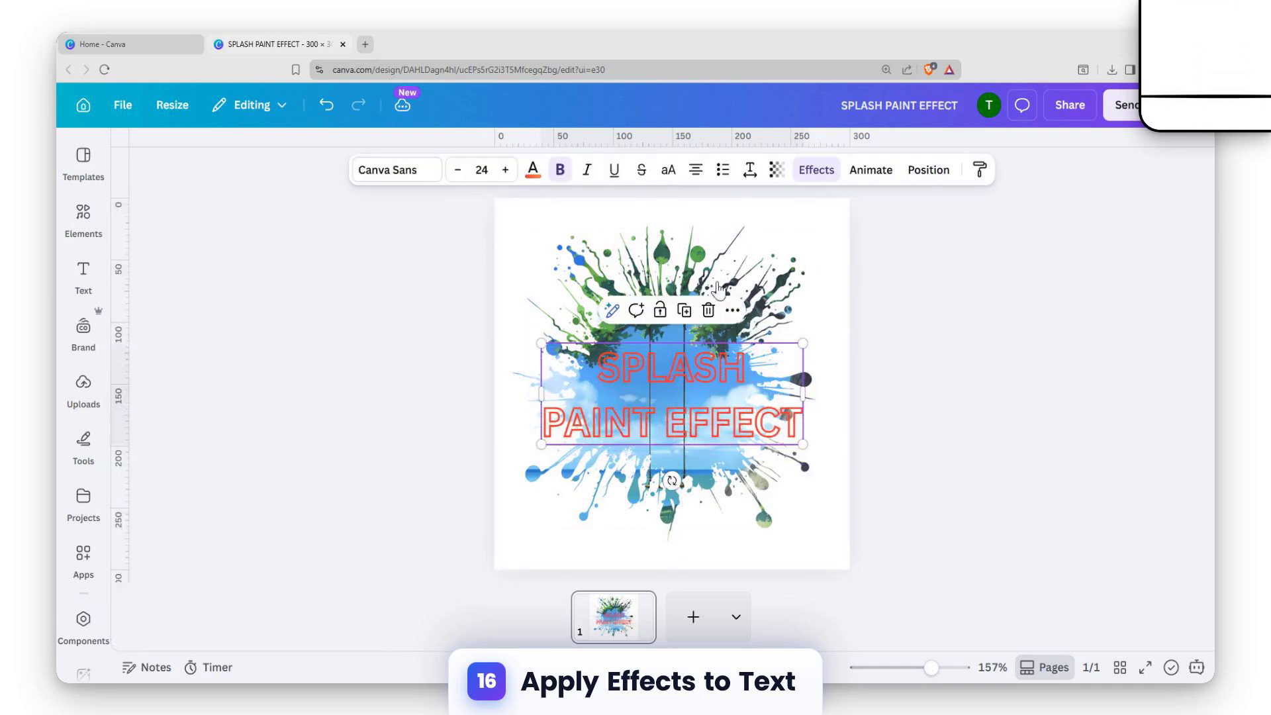
# - Browse the text effects for the heading, apply the Outline effect and deselect everything
pyautogui.click(817, 170)
pyautogui.scroll(-3, 212, 430)
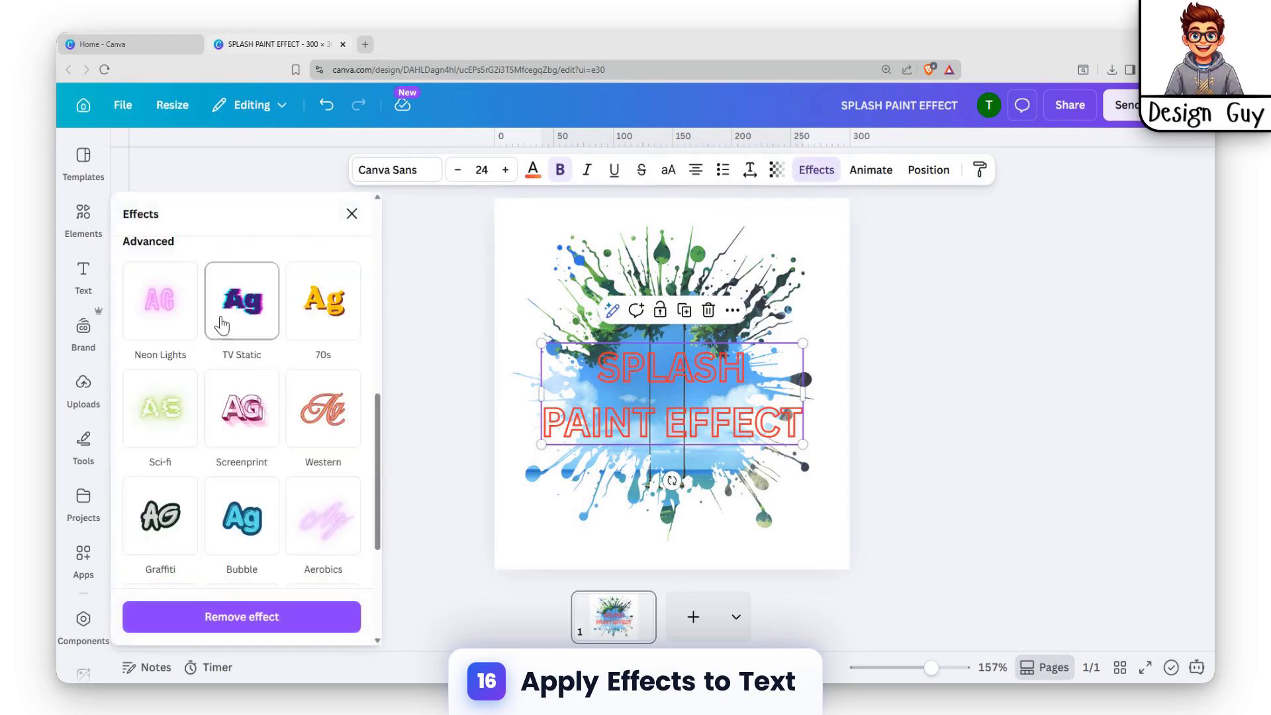
pyautogui.scroll(5, 222, 324)
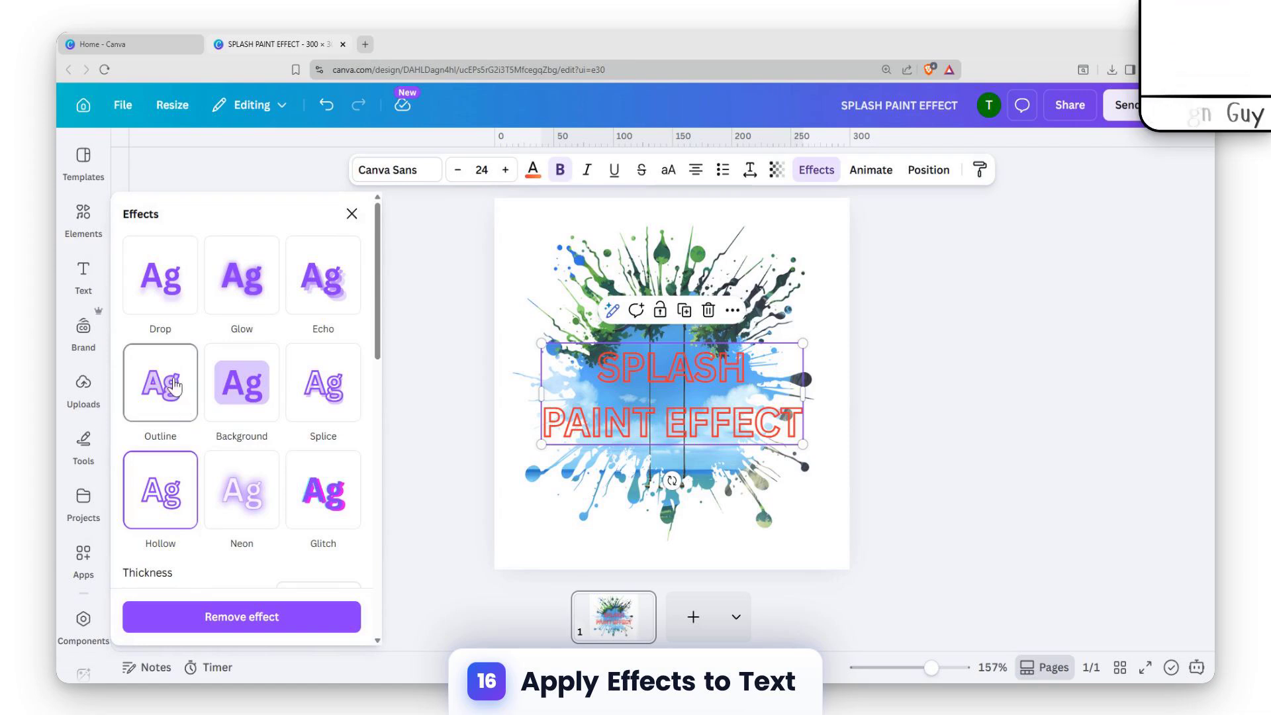
pyautogui.click(175, 385)
pyautogui.click(824, 322)
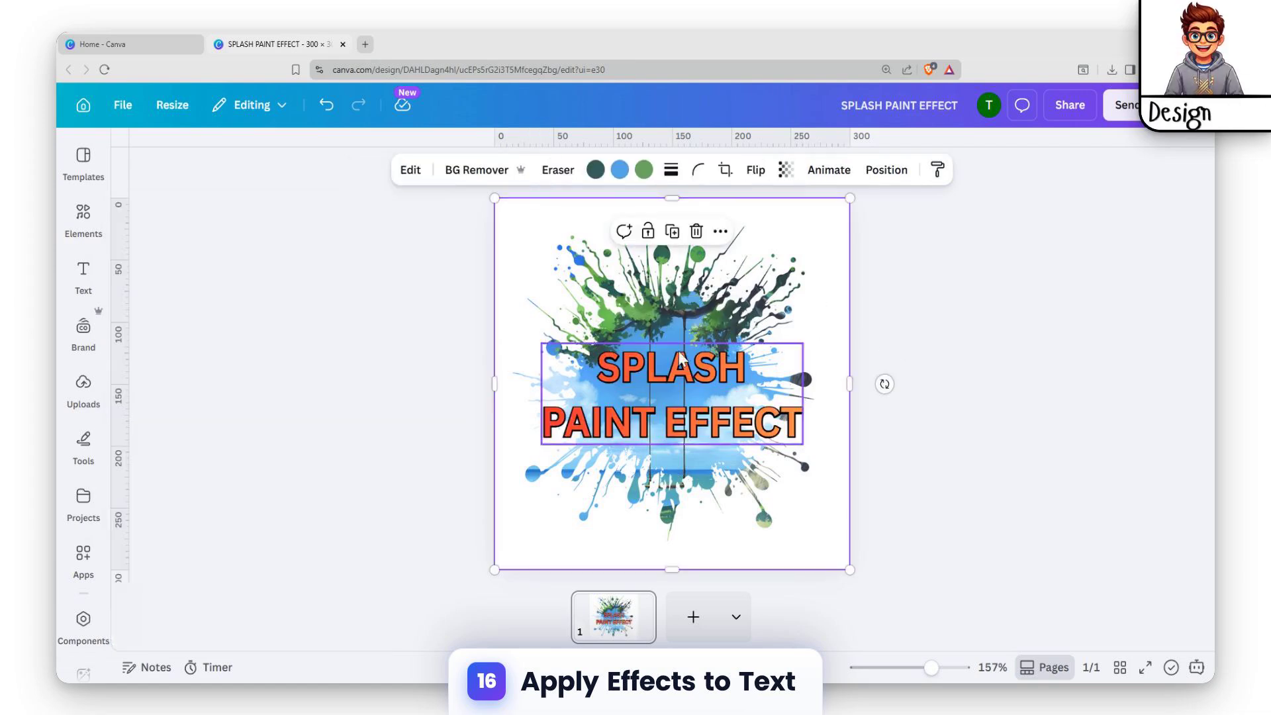
pyautogui.click(873, 260)
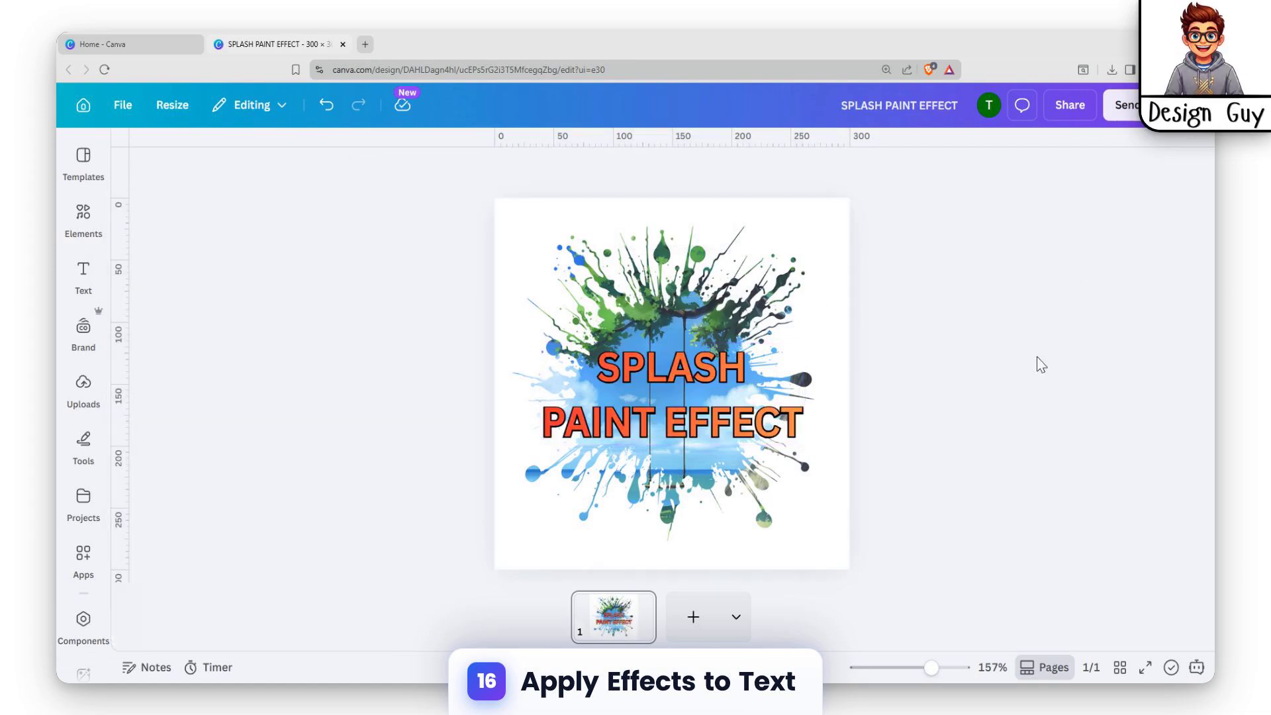
# - Download the finished design as a PNG at size 3.125
pyautogui.click(1069, 105)
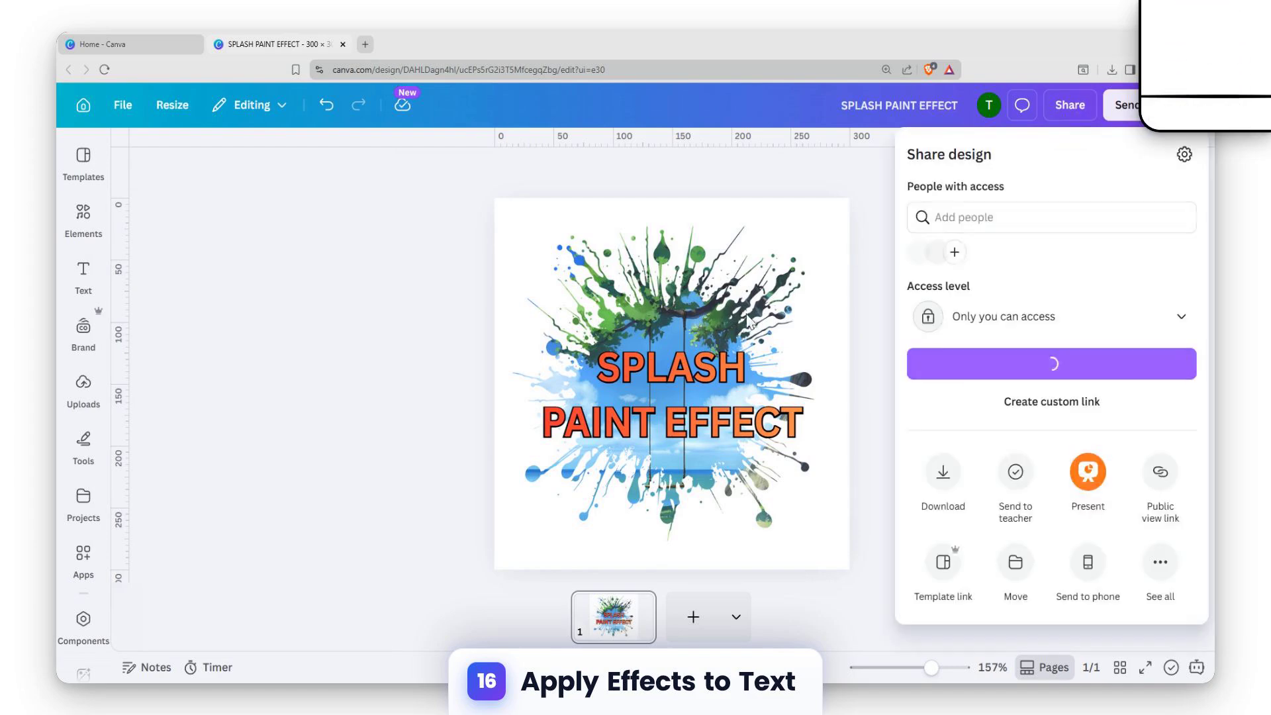
pyautogui.click(935, 478)
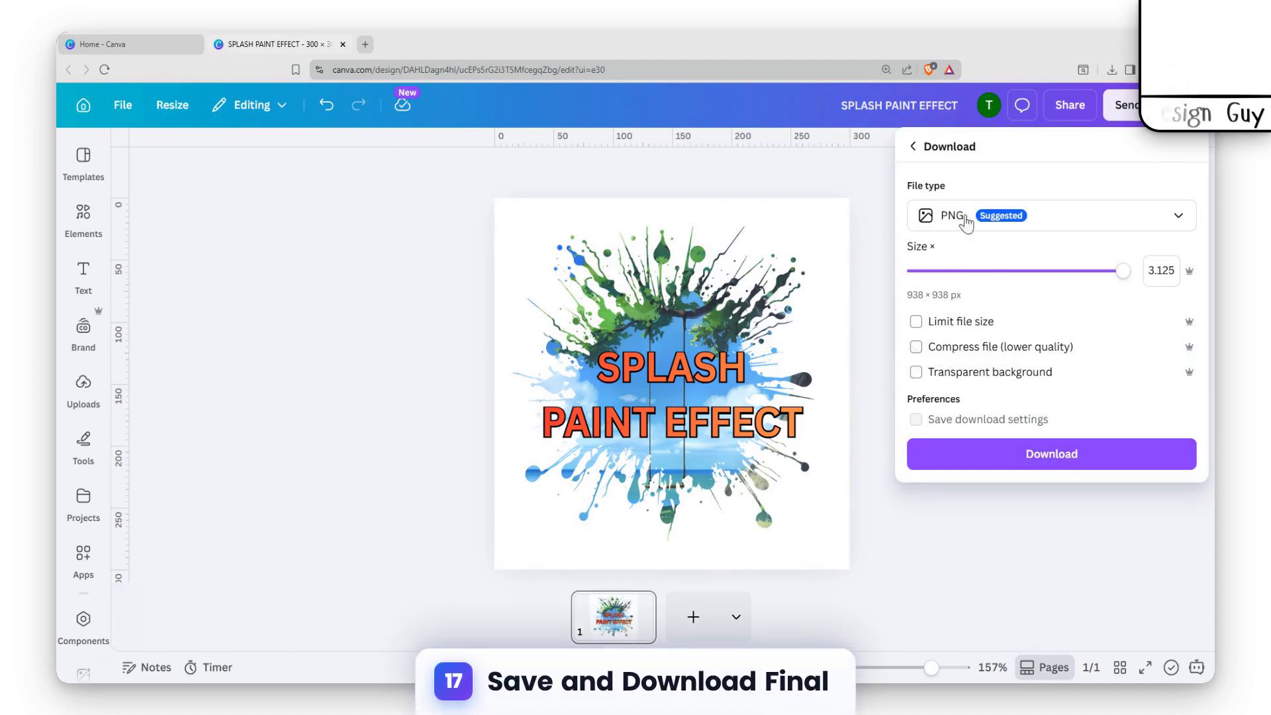
pyautogui.moveTo(1123, 276); pyautogui.dragTo(1183, 269)
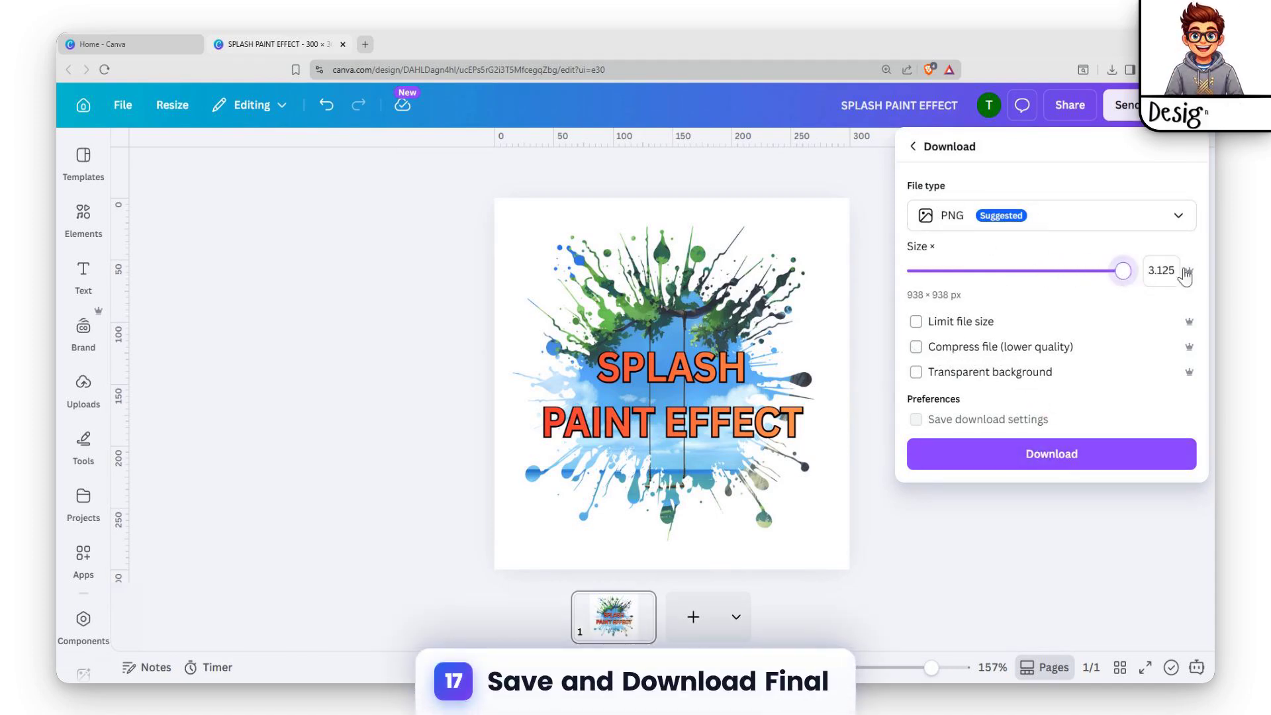
pyautogui.click(1110, 464)
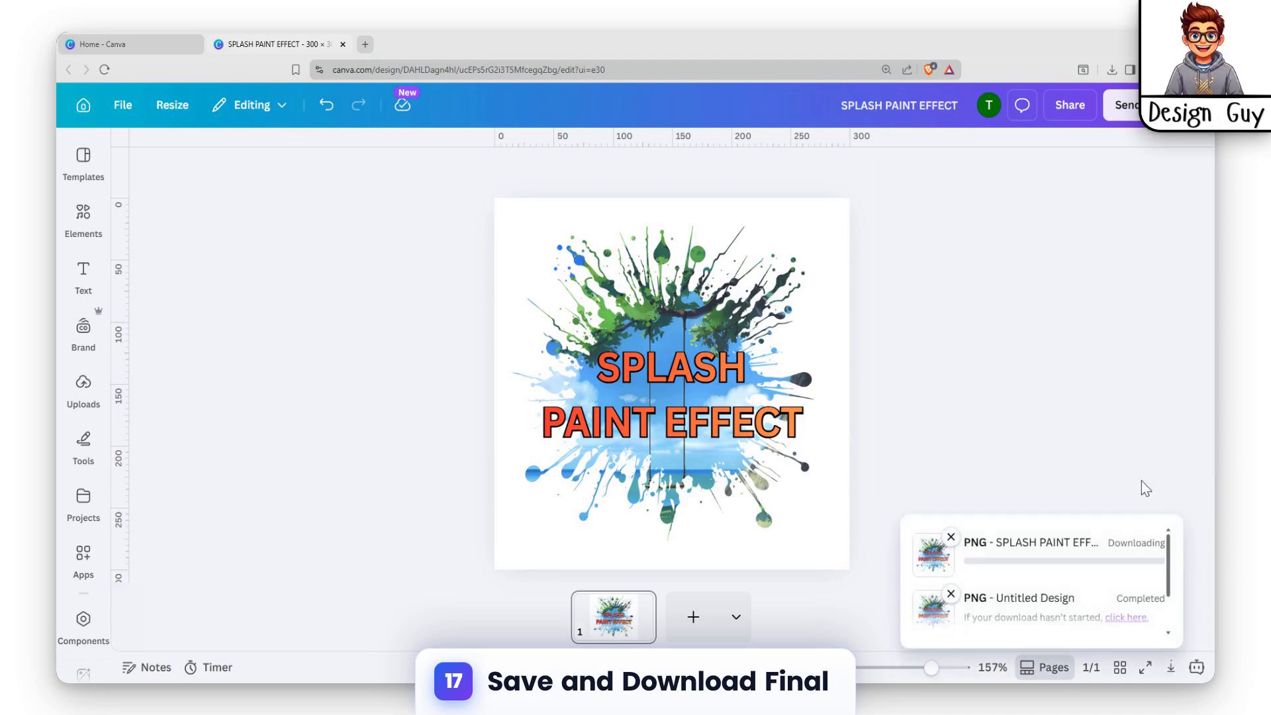